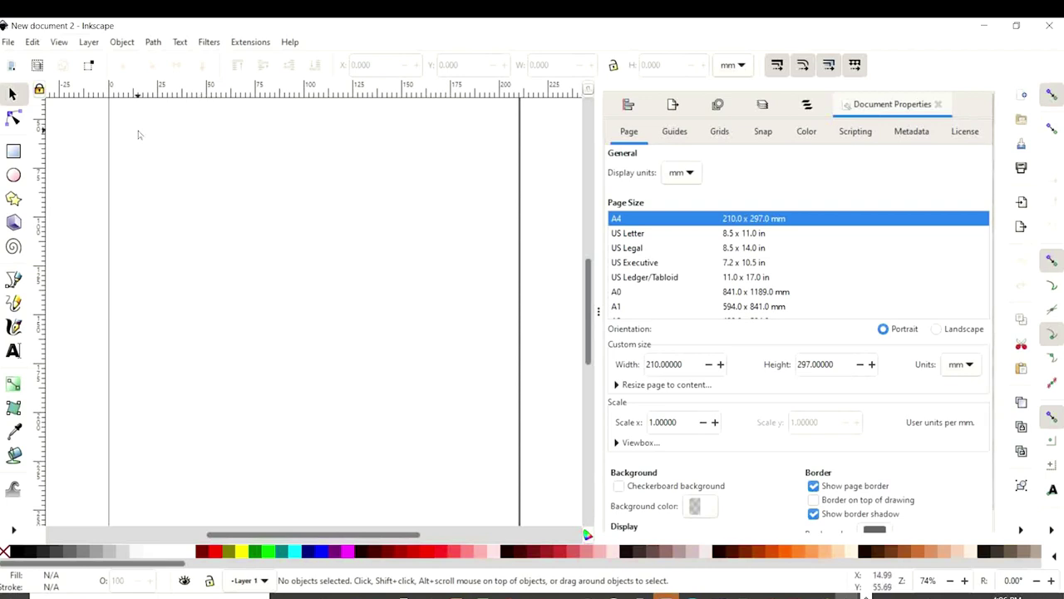
# - Set the Inkscape page to US Letter in landscape orientation, 11 × 8.5 in
pyautogui.click(8, 43)
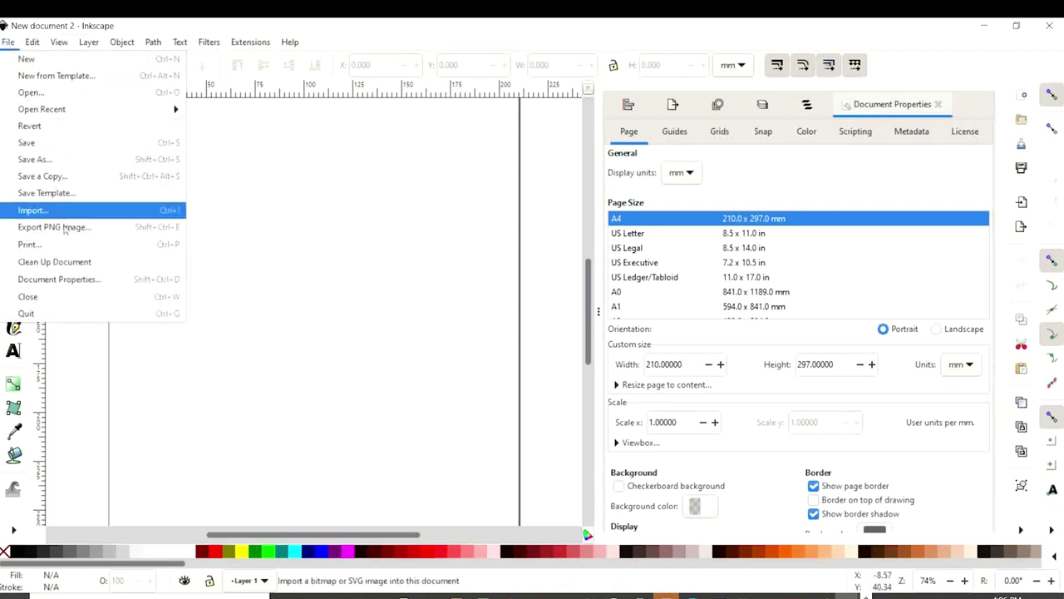
pyautogui.click(70, 287)
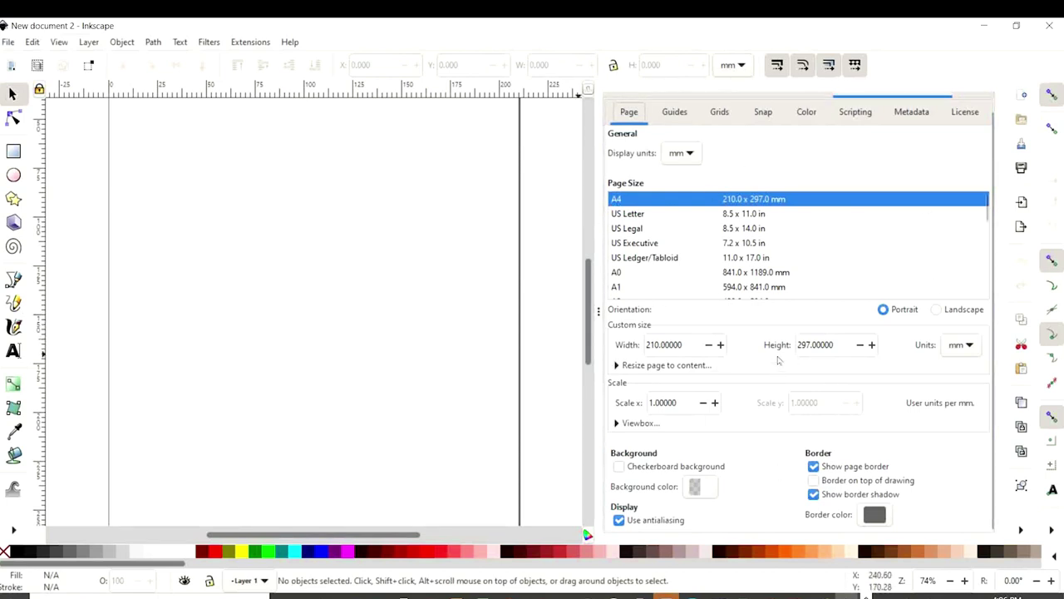
pyautogui.click(646, 218)
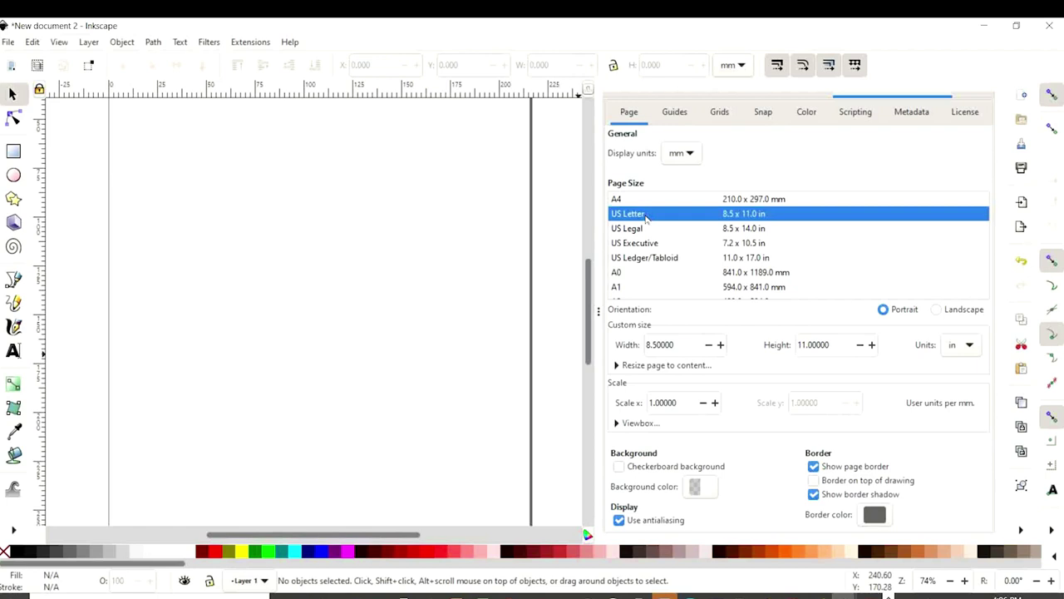
pyautogui.click(937, 310)
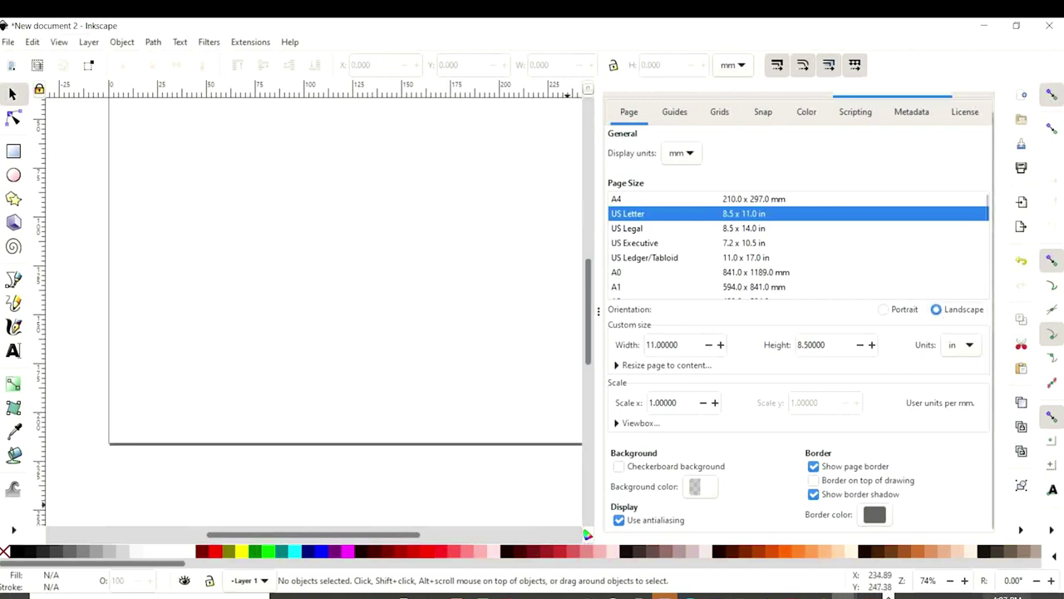
pyautogui.click(949, 581)
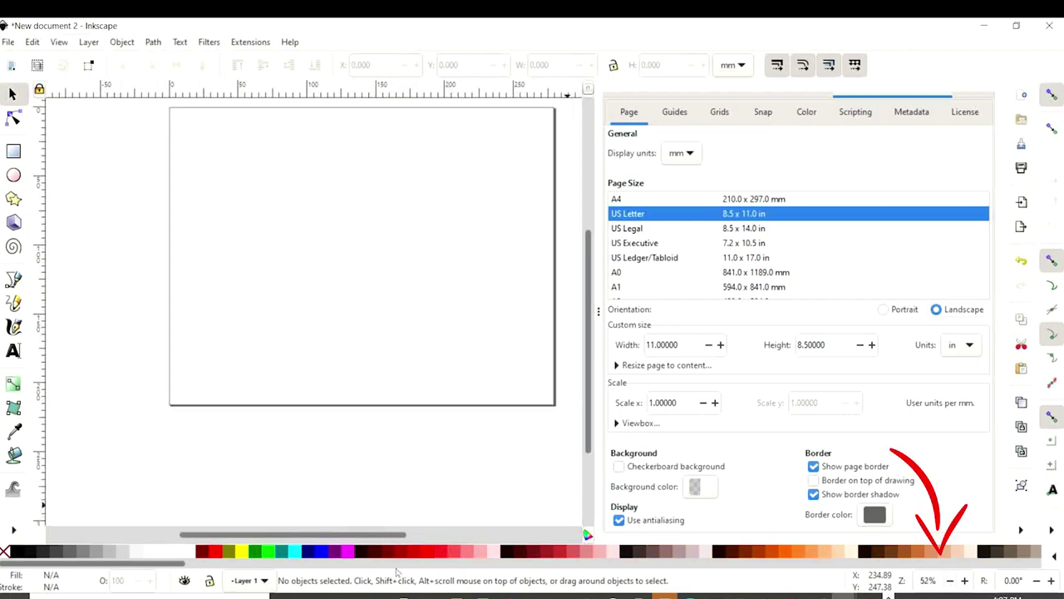
pyautogui.moveTo(388, 536); pyautogui.dragTo(407, 537)
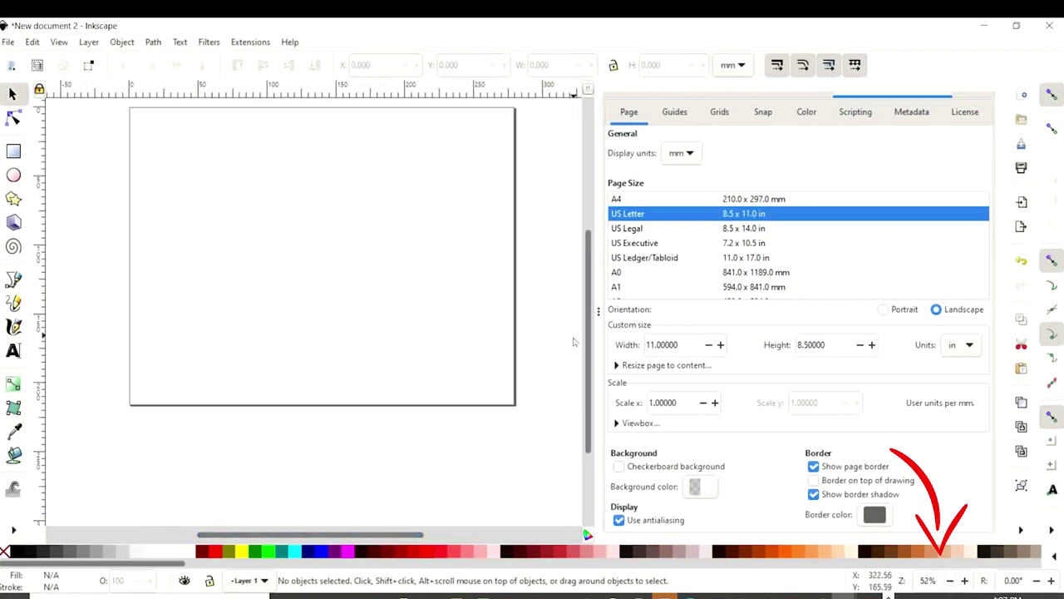
pyautogui.moveTo(588, 342); pyautogui.dragTo(588, 309)
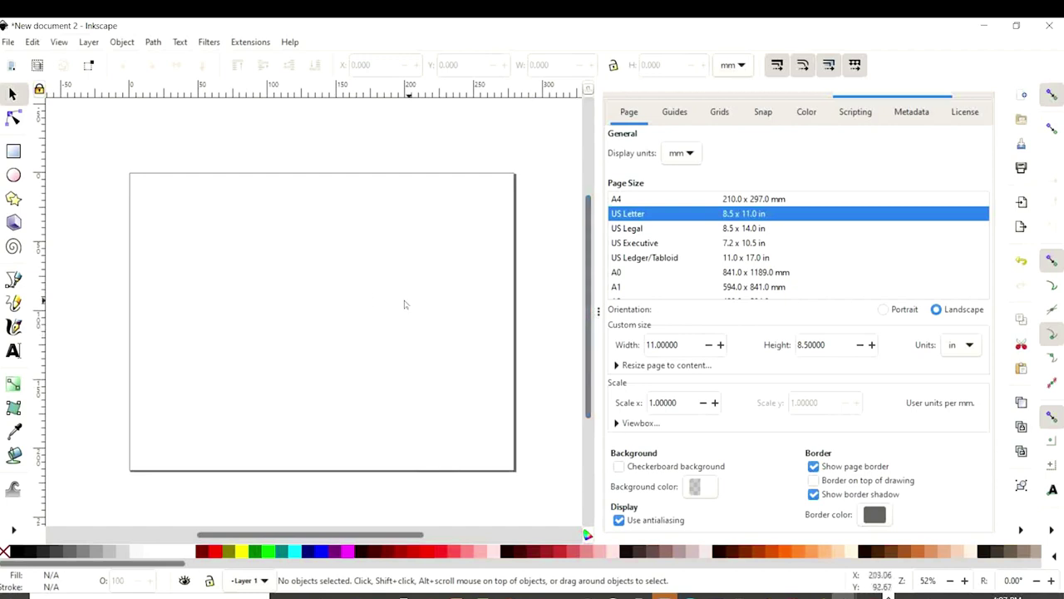
pyautogui.click(8, 43)
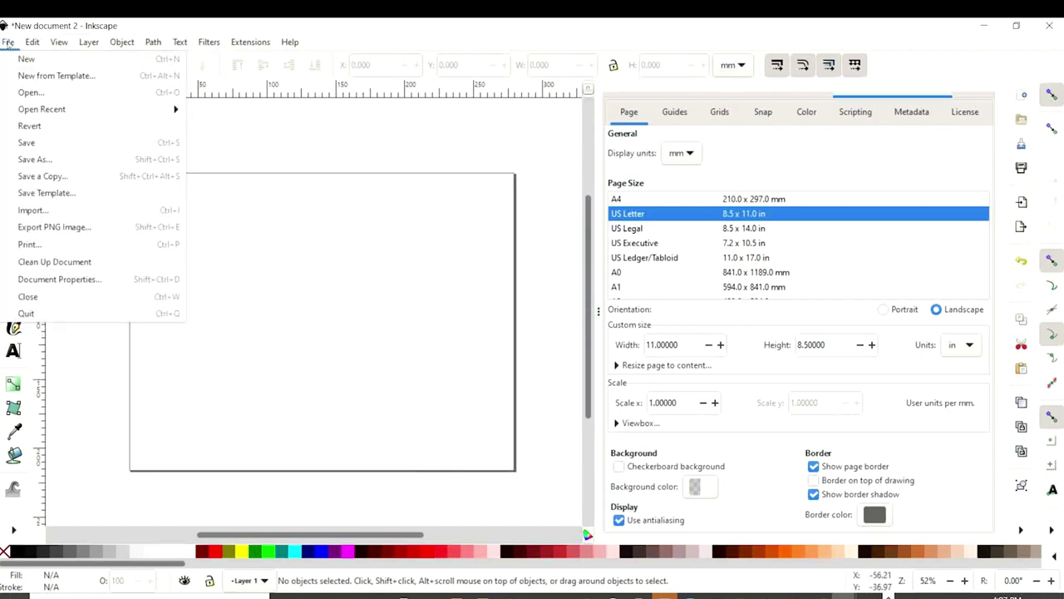
# - Import the 'cow boho native 2020-05 2' image, embedded, using the default bitmap settings
pyautogui.click(41, 212)
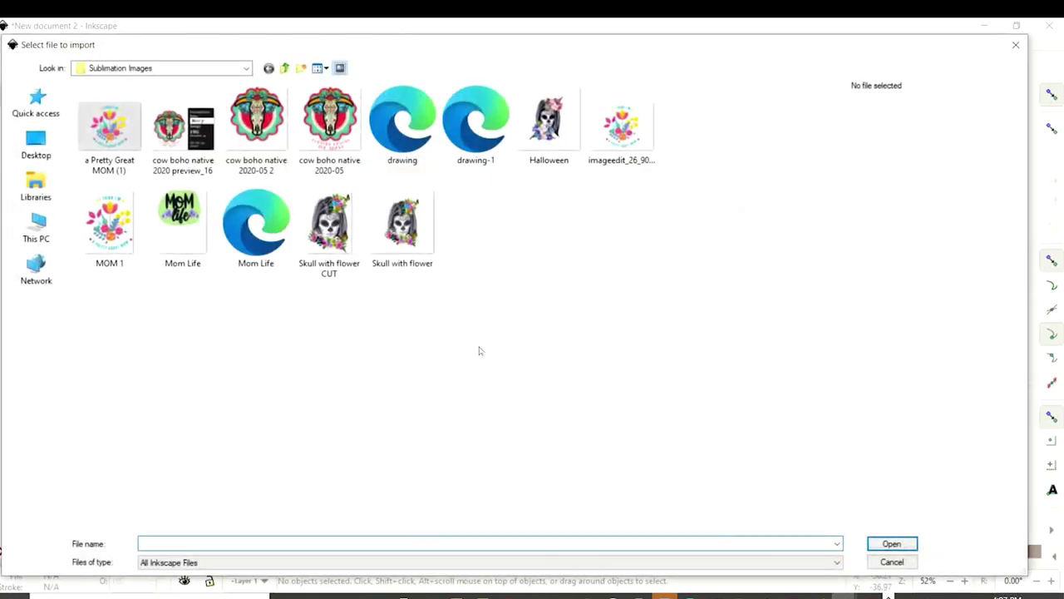
pyautogui.click(271, 140)
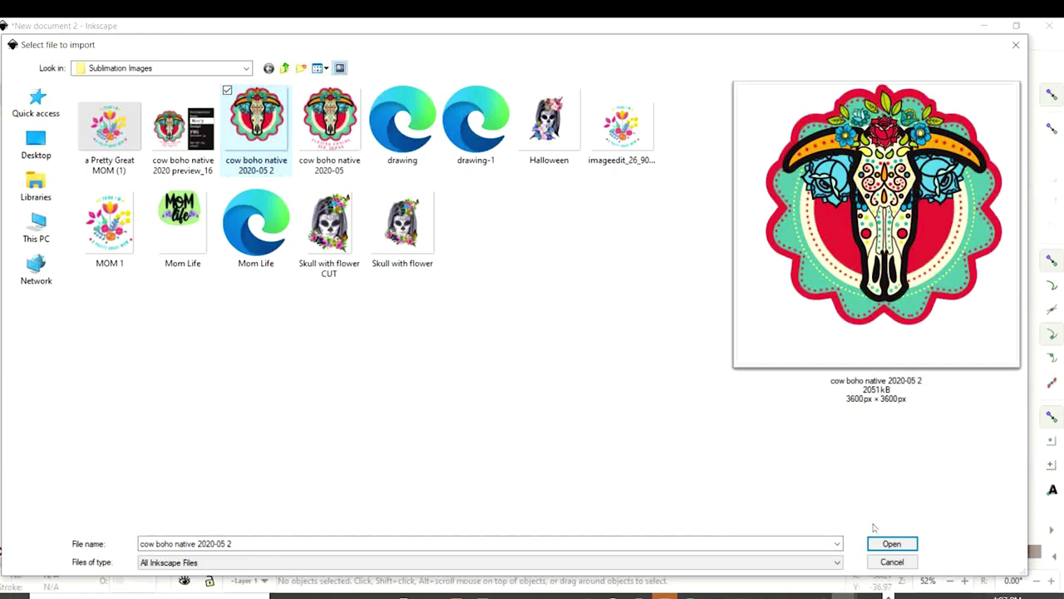
pyautogui.click(891, 543)
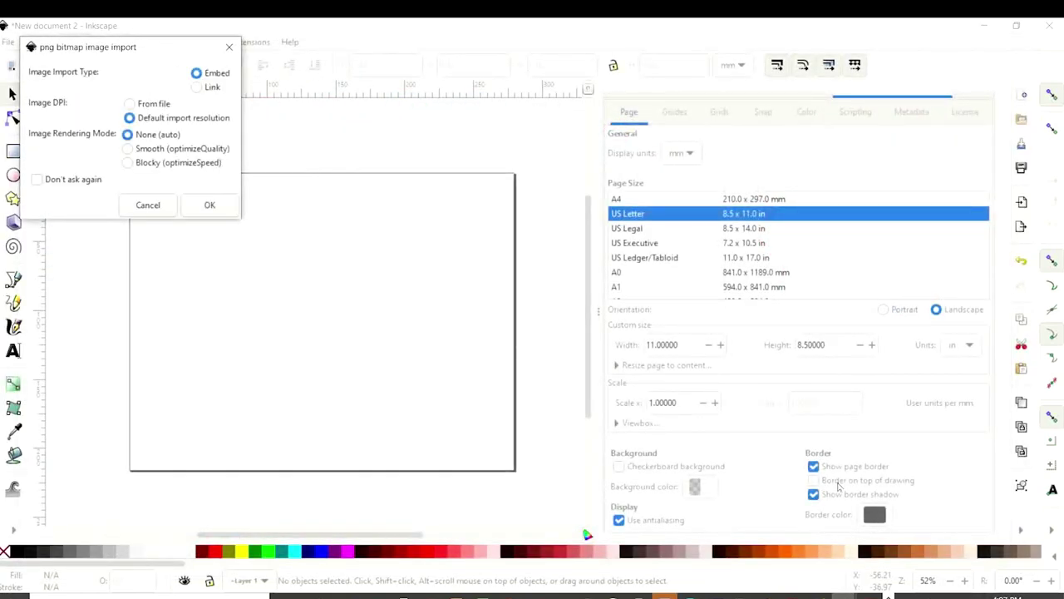
pyautogui.click(211, 205)
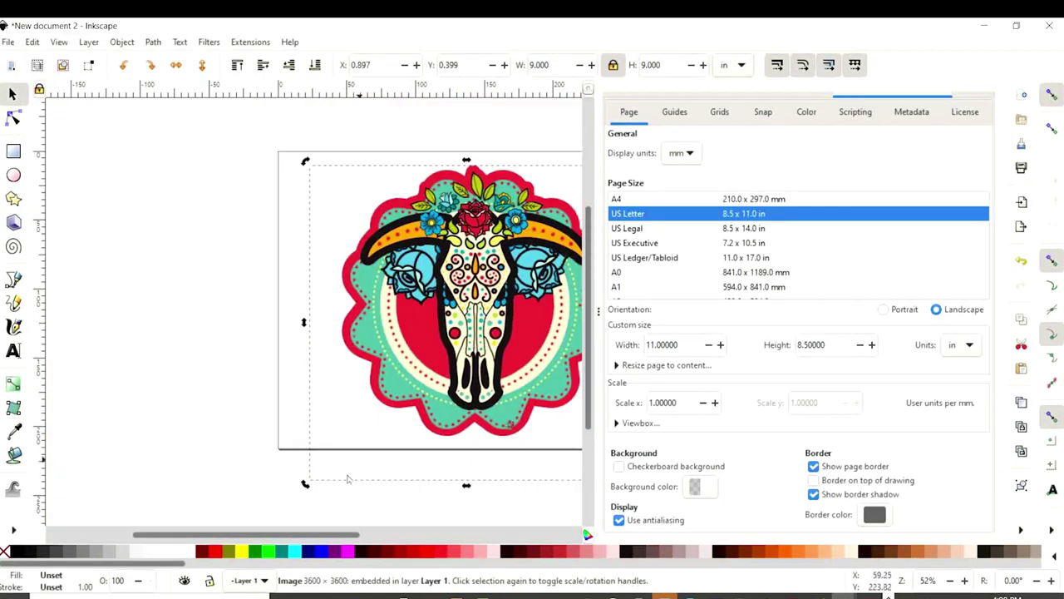
# - Move the skull image onto the page, scale it to about 10.754 × 9.401 in, and centre it
pyautogui.moveTo(325, 534); pyautogui.dragTo(383, 534)
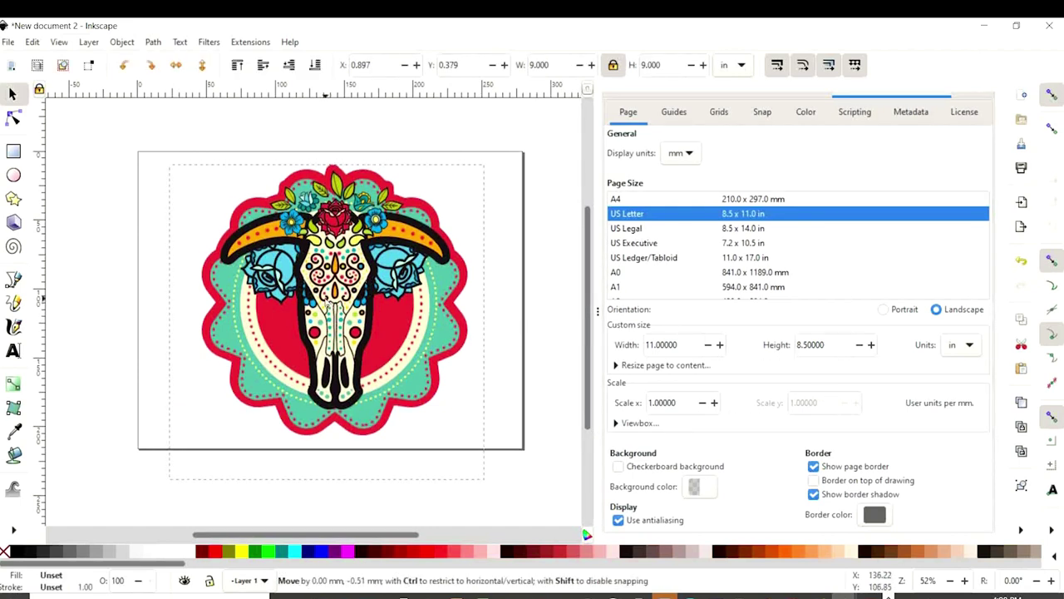
pyautogui.moveTo(326, 300); pyautogui.dragTo(297, 293)
pyautogui.click(473, 403)
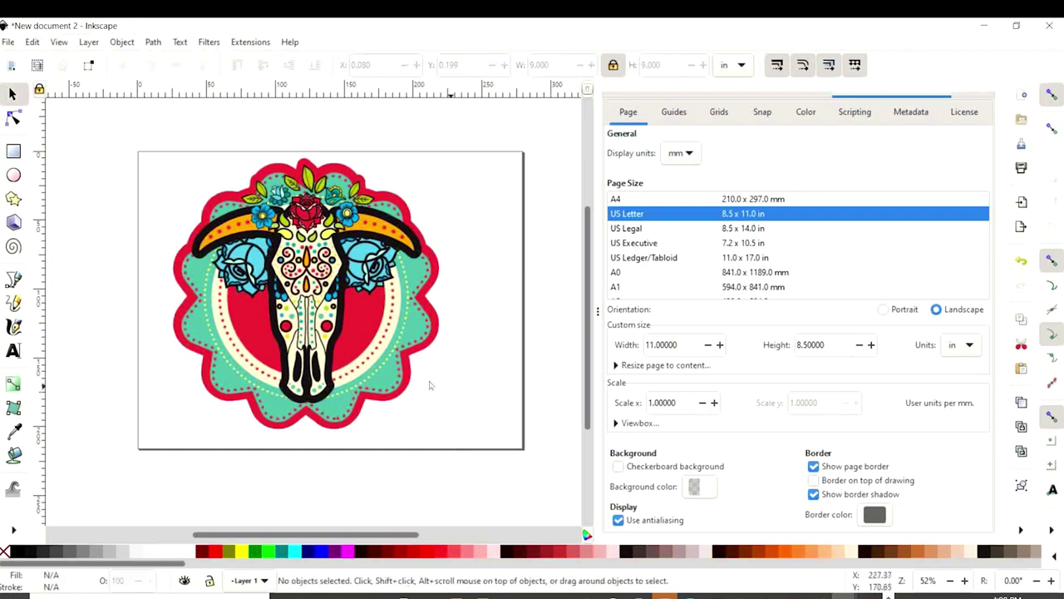
pyautogui.click(429, 414)
pyautogui.moveTo(461, 315); pyautogui.dragTo(495, 316)
pyautogui.moveTo(494, 477); pyautogui.dragTo(524, 490)
pyautogui.moveTo(393, 346); pyautogui.dragTo(382, 342)
pyautogui.click(540, 291)
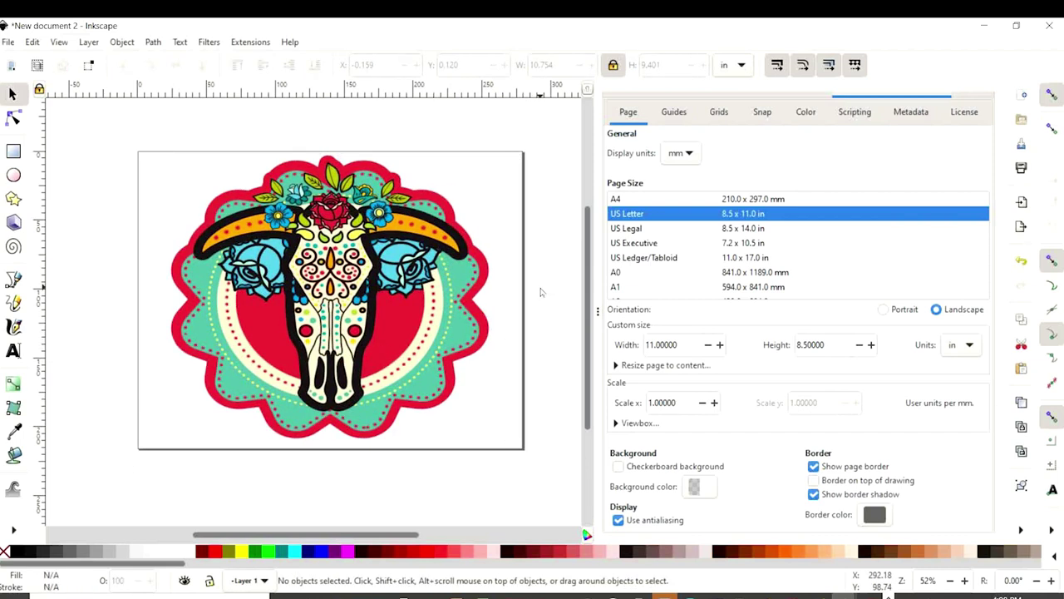
pyautogui.click(7, 42)
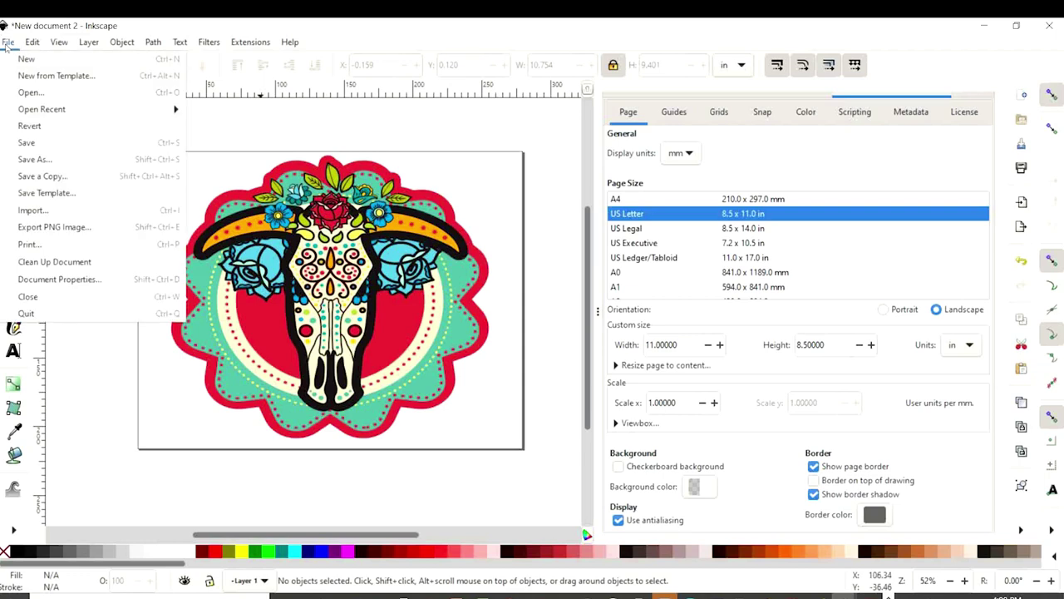
# - Choose the Canon G6000 series printer in Inkscape's Print dialog
pyautogui.click(71, 249)
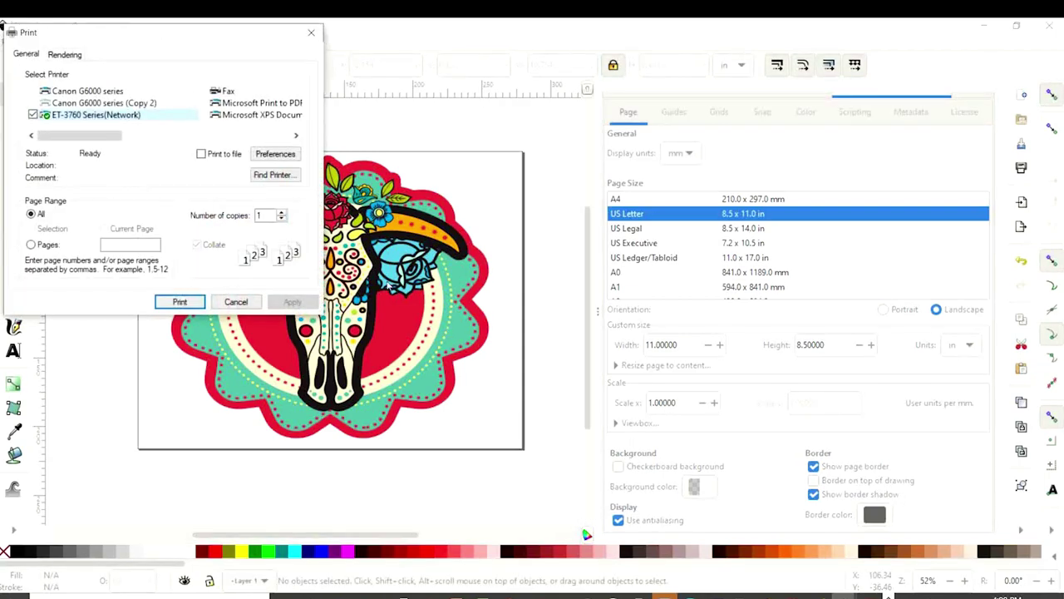
pyautogui.click(121, 92)
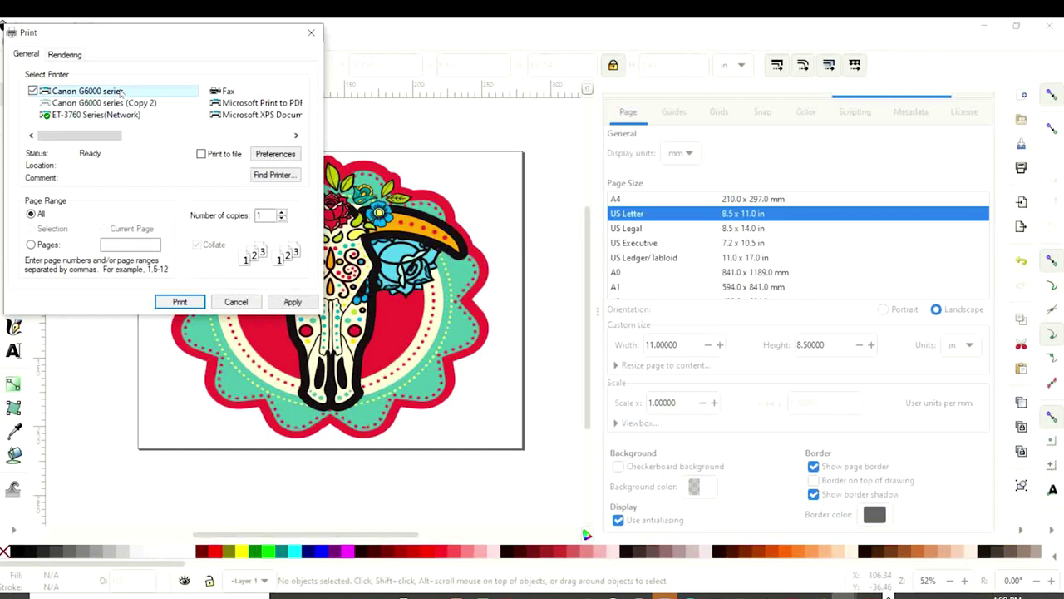
pyautogui.click(275, 154)
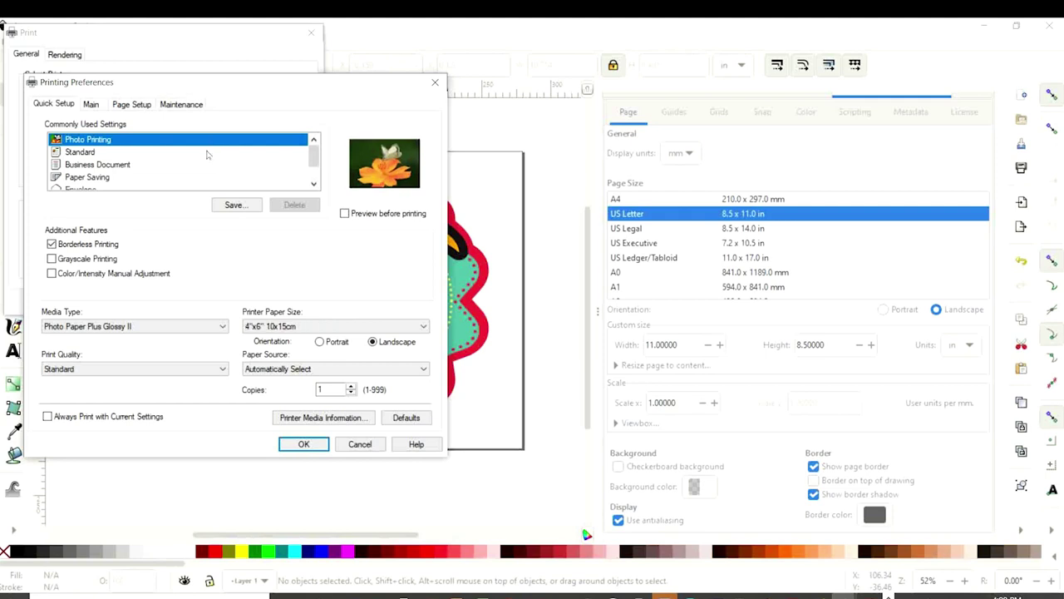
# - Set the printer to Matte Photo Paper, High quality, Letter 8.5"x11" paper, and print the skull
pyautogui.click(219, 329)
pyautogui.moveTo(125, 358)
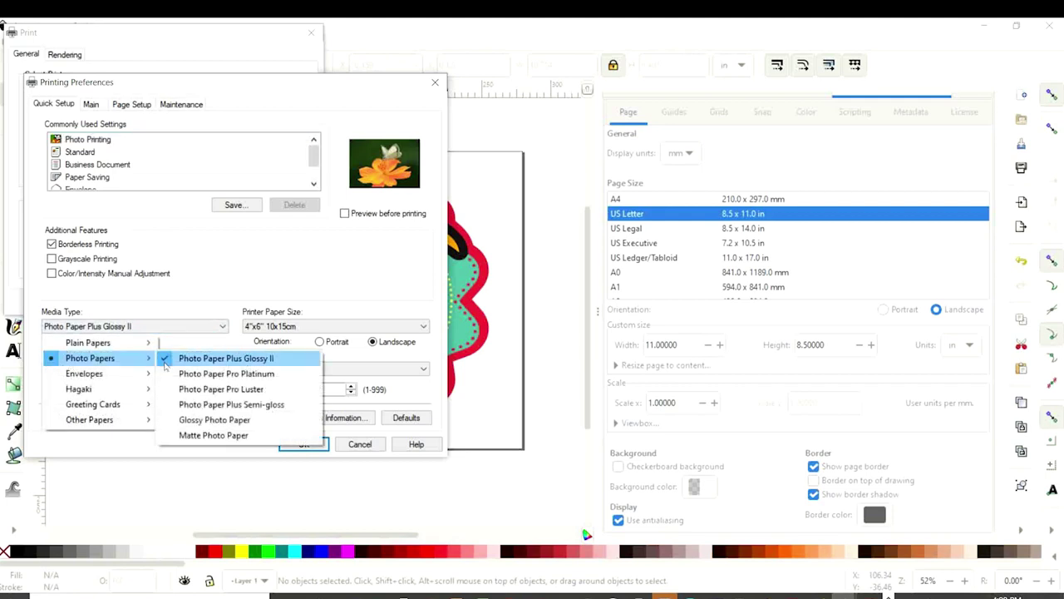
pyautogui.click(258, 436)
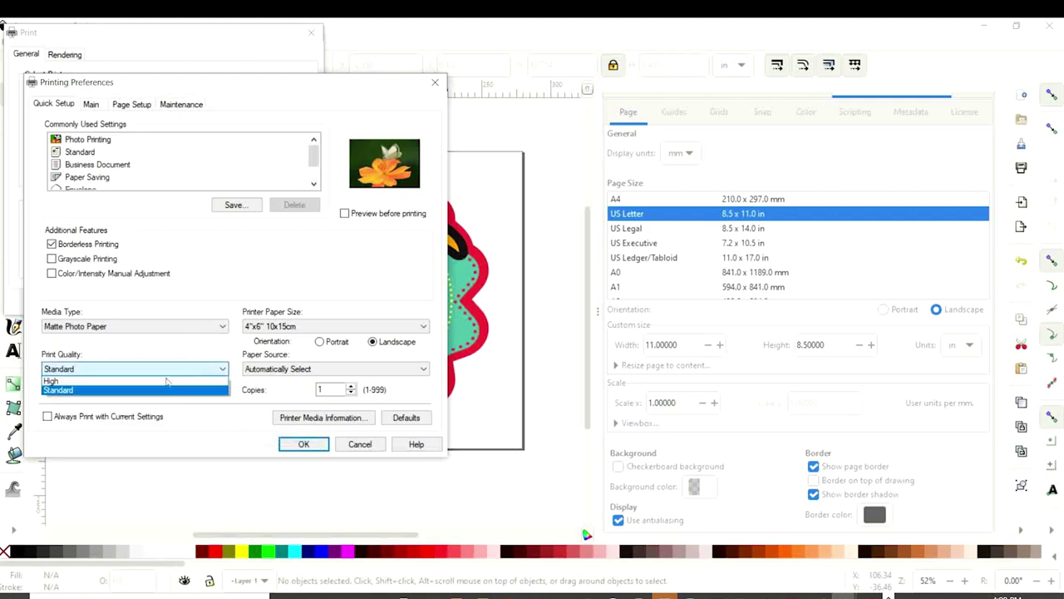
pyautogui.click(122, 381)
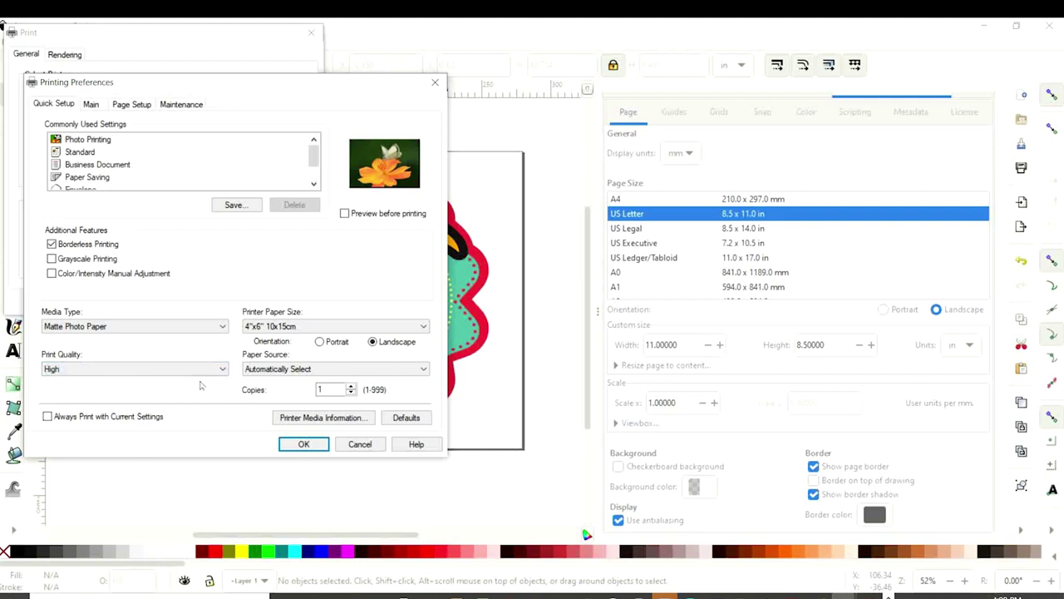
pyautogui.click(320, 326)
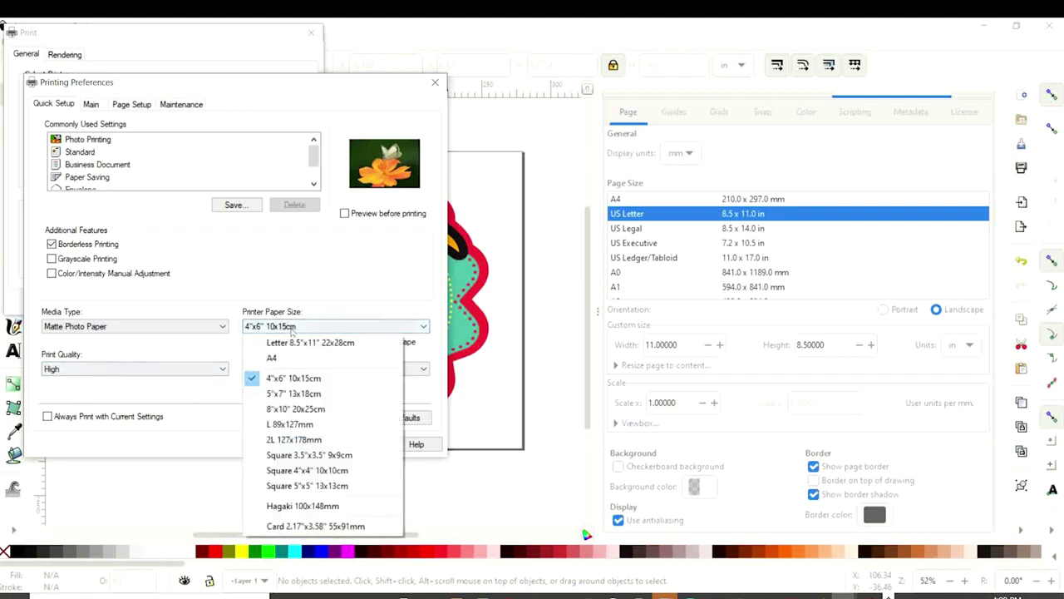
pyautogui.click(324, 343)
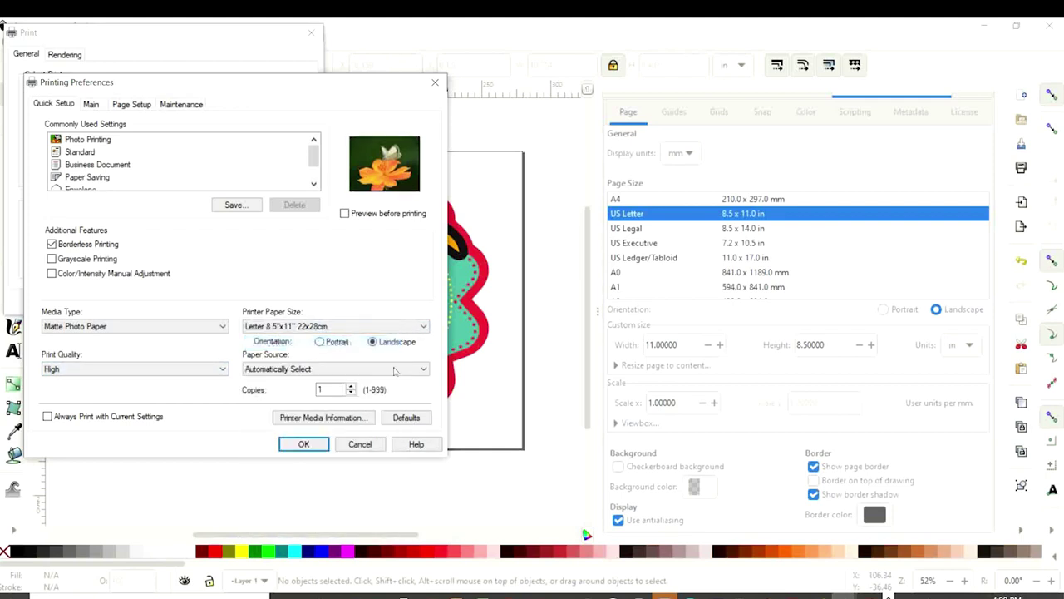
pyautogui.click(406, 369)
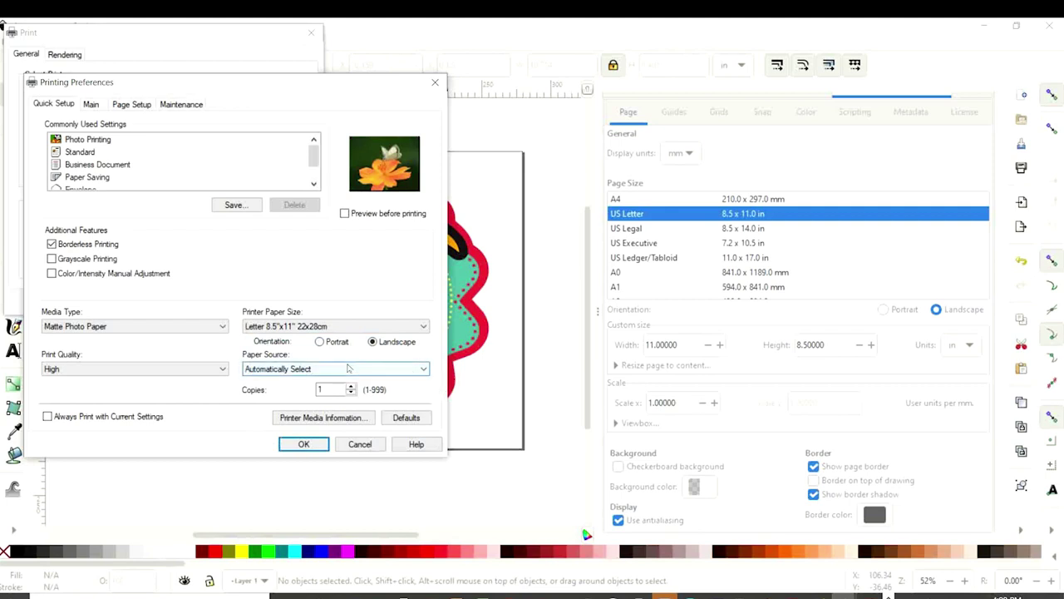
pyautogui.click(303, 444)
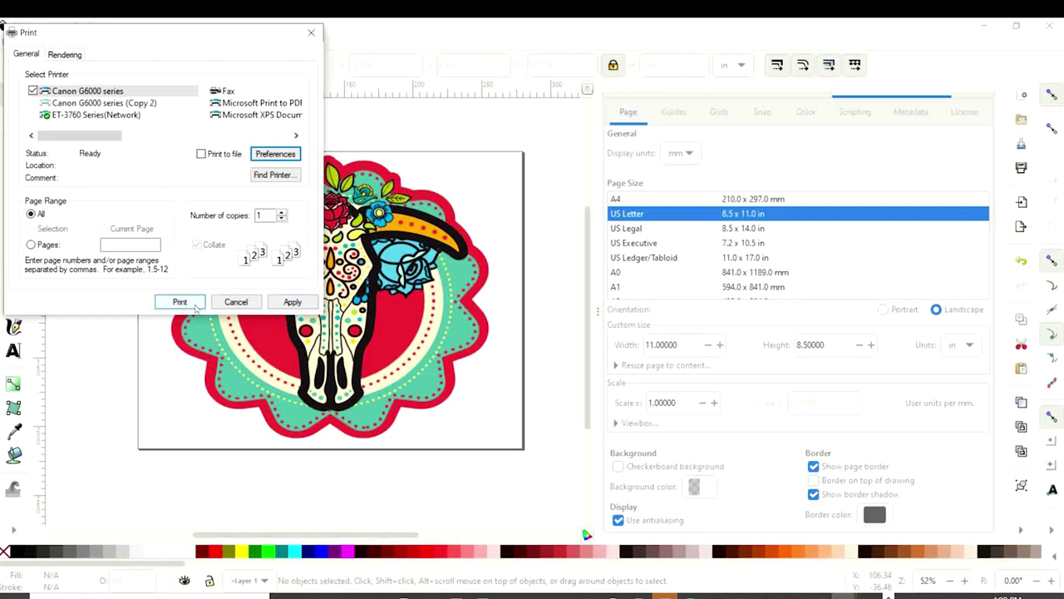
pyautogui.click(180, 302)
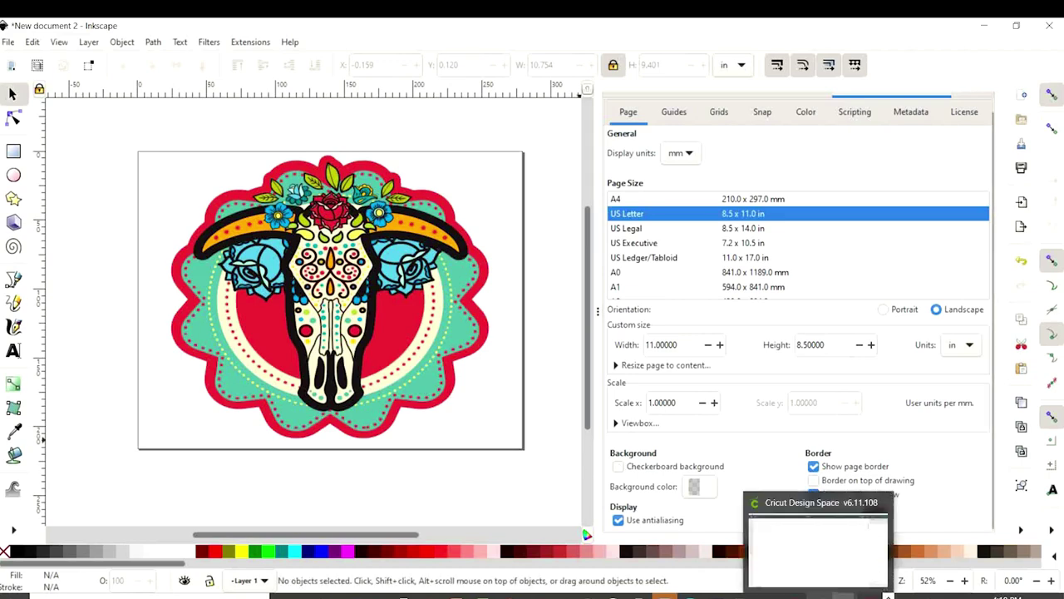
# - Switch to Cricut Design Space and go to the Upload page
pyautogui.click(821, 578)
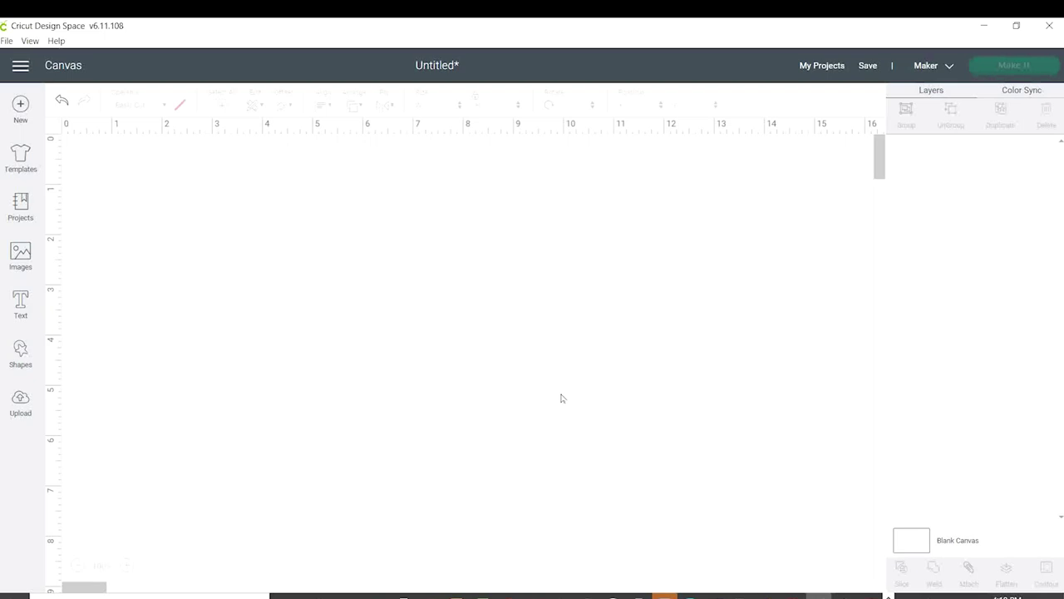
pyautogui.click(20, 406)
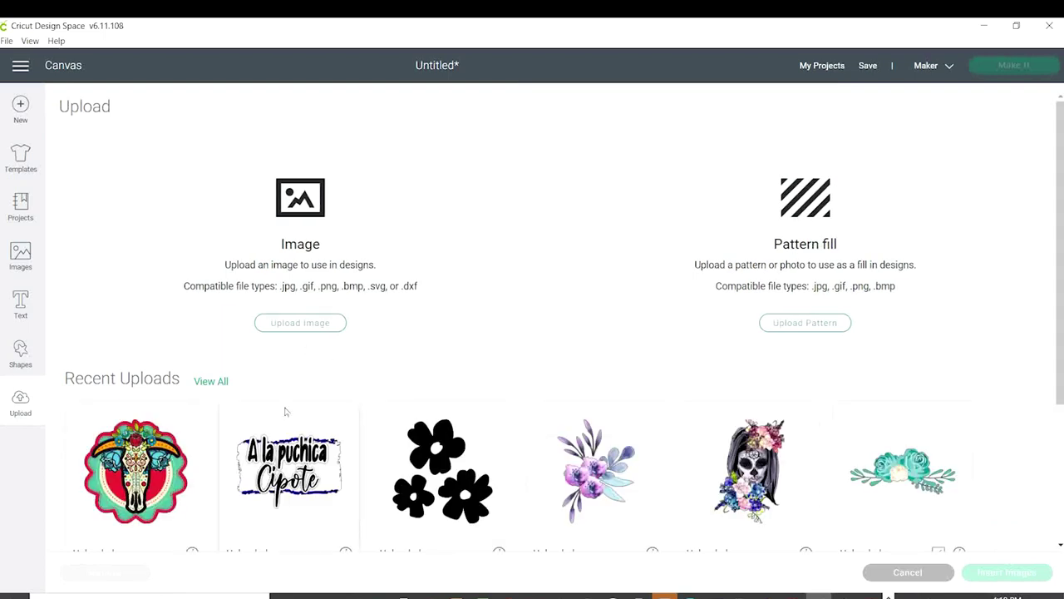
# - Upload the 'cow boho native 2020-05 2' file and mark it as a Complex image
pyautogui.scroll(-1, 284, 411)
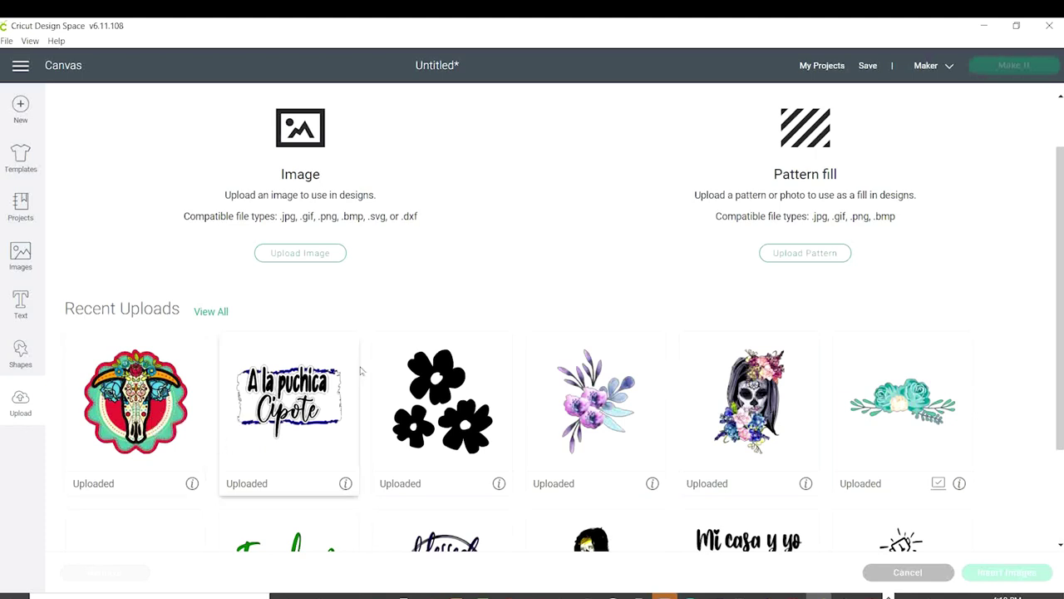
pyautogui.click(298, 254)
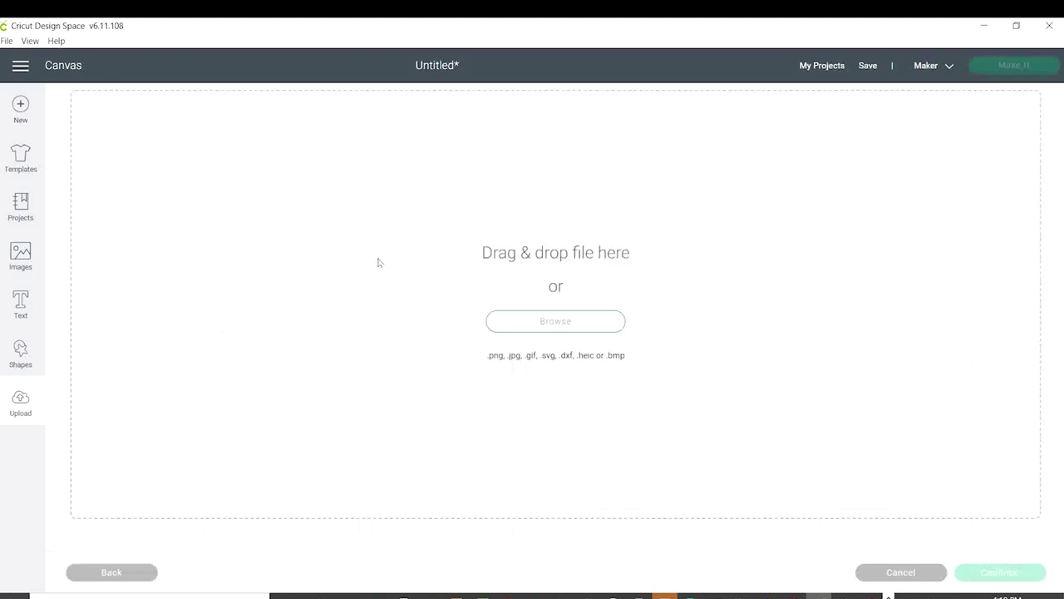
pyautogui.click(565, 326)
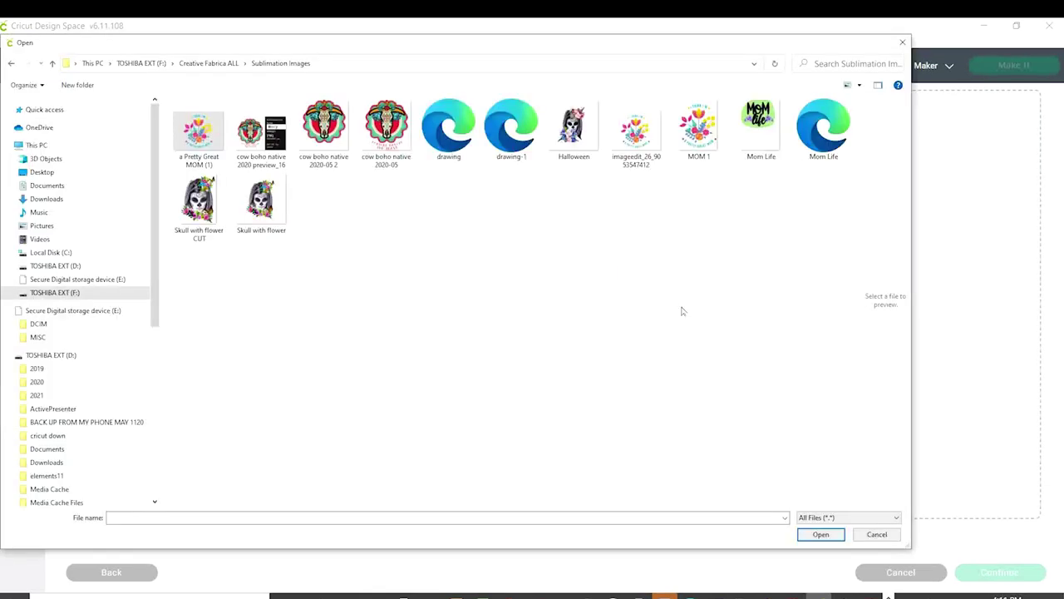
pyautogui.click(328, 158)
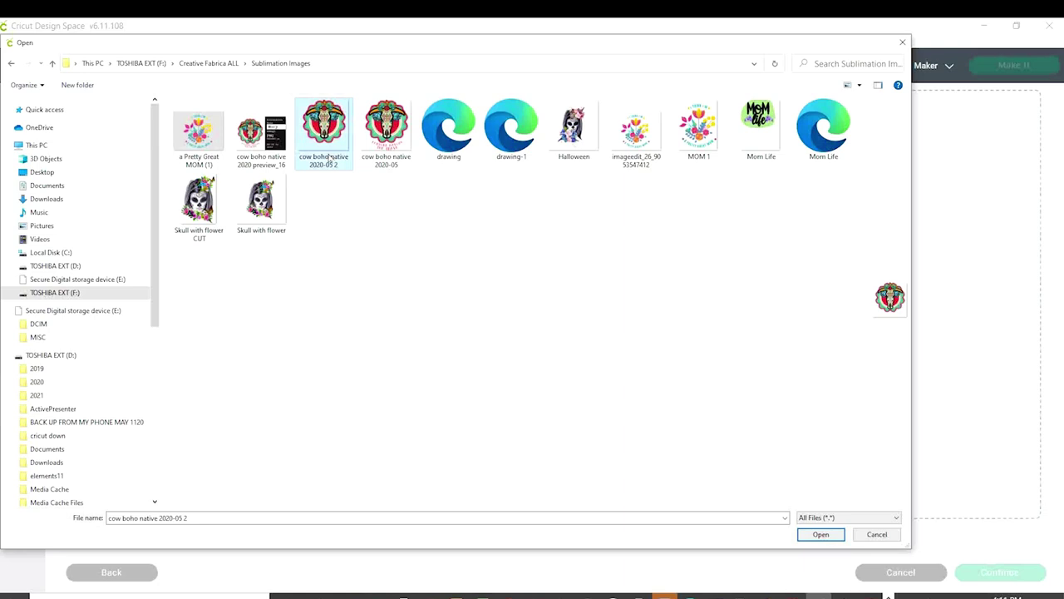
pyautogui.click(821, 534)
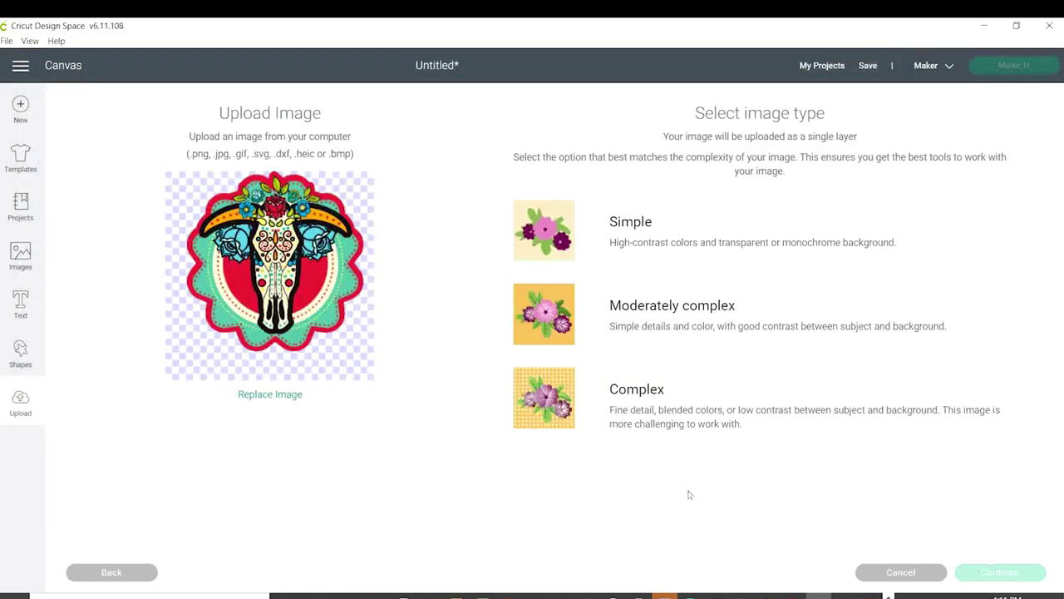
pyautogui.click(630, 409)
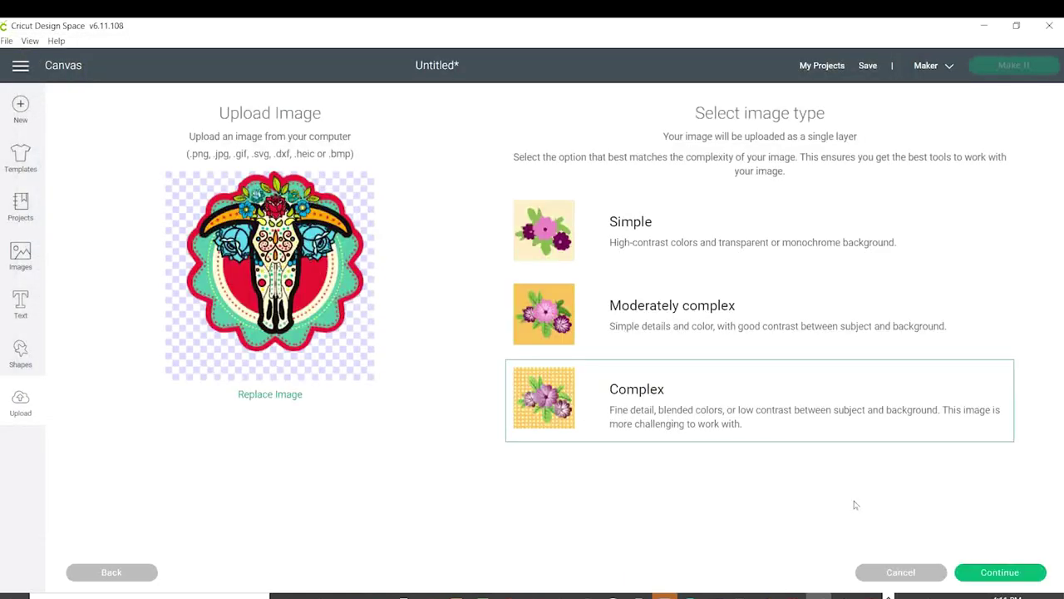
pyautogui.click(1019, 573)
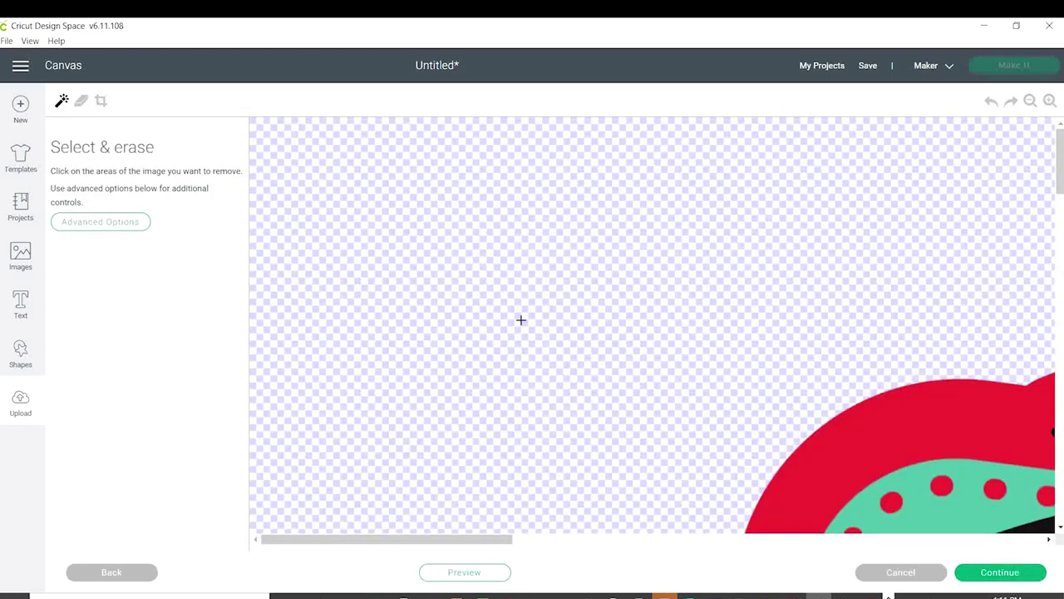
pyautogui.moveTo(502, 541); pyautogui.dragTo(637, 541)
pyautogui.scroll(-5, 916, 368)
# - Finish erasing, upload the skull as a Print Then Cut Image, and select its thumbnail
pyautogui.click(1018, 575)
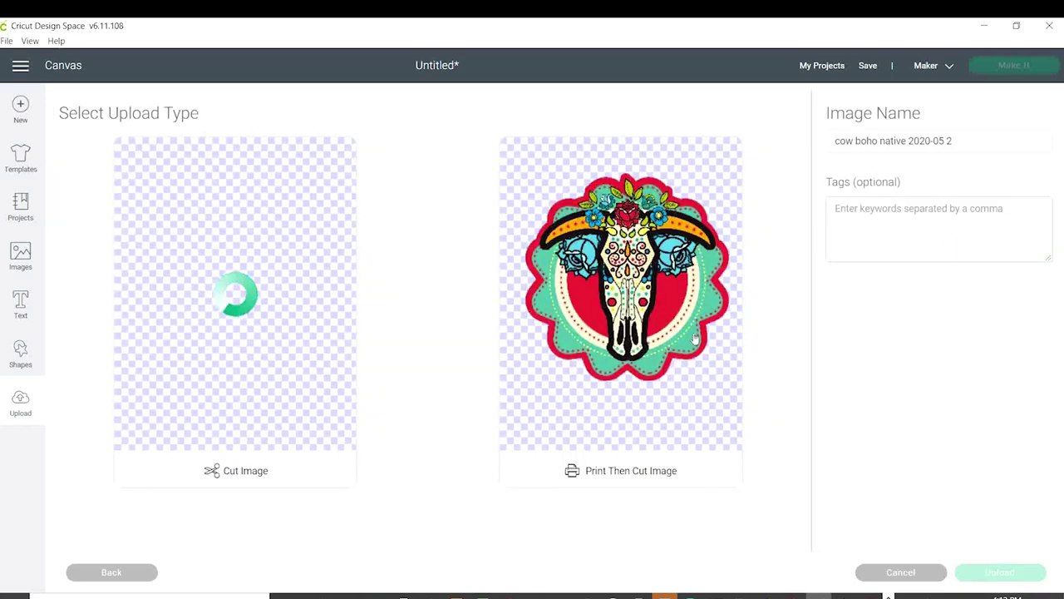
pyautogui.click(601, 292)
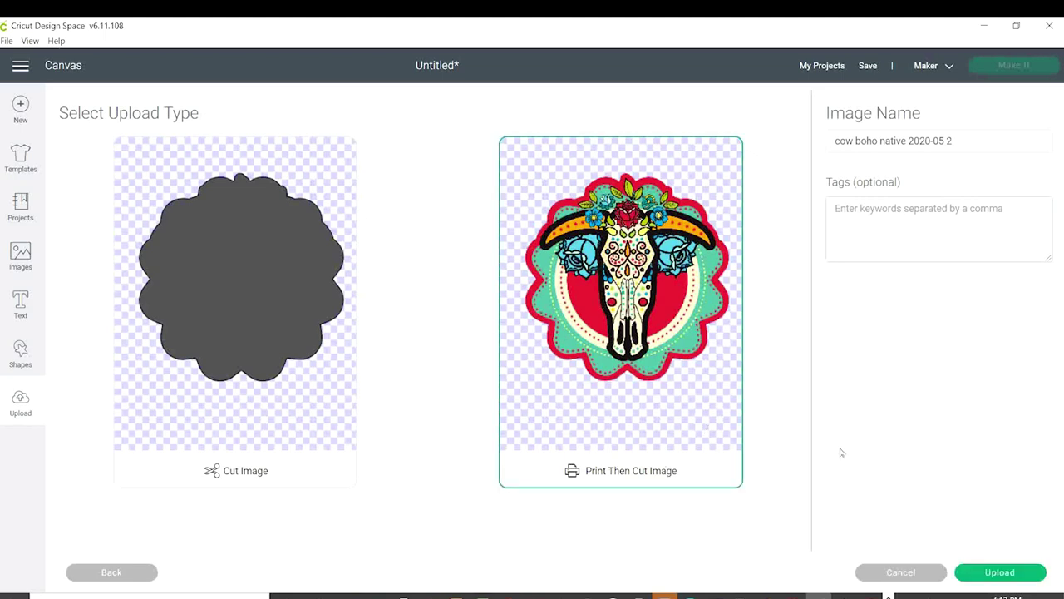
pyautogui.click(1010, 576)
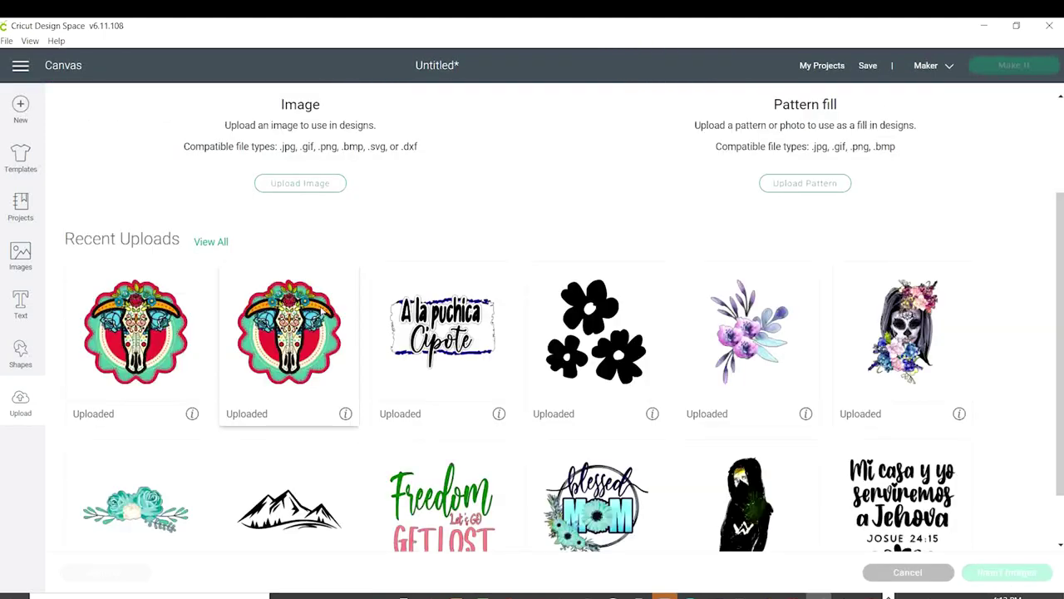
pyautogui.click(118, 362)
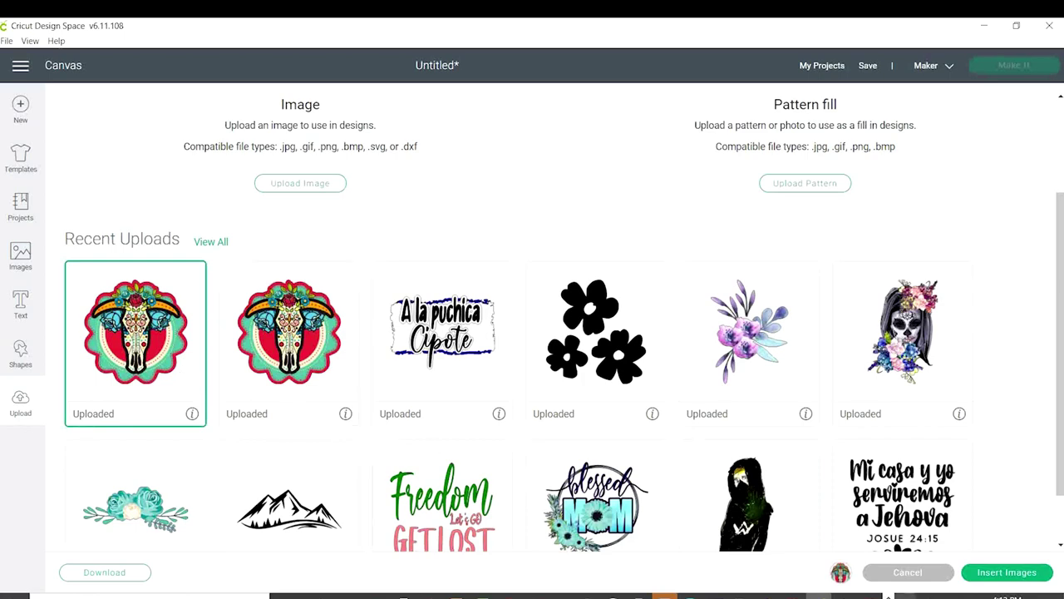
# - Insert the cow skull onto the canvas and resize it to W 8.056, H 6.75 in
pyautogui.click(1011, 571)
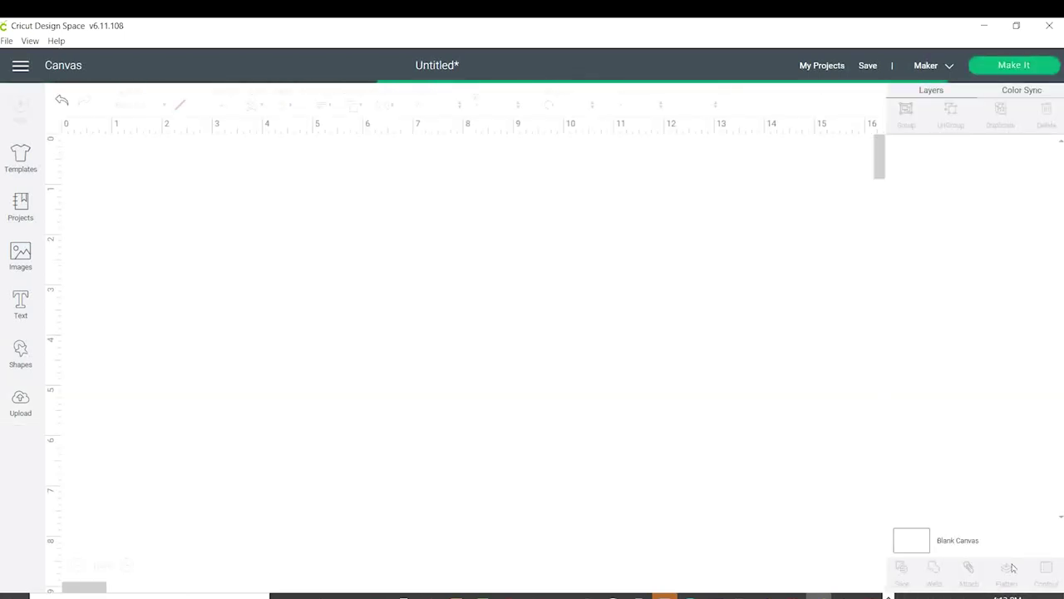
pyautogui.scroll(-2, 652, 320)
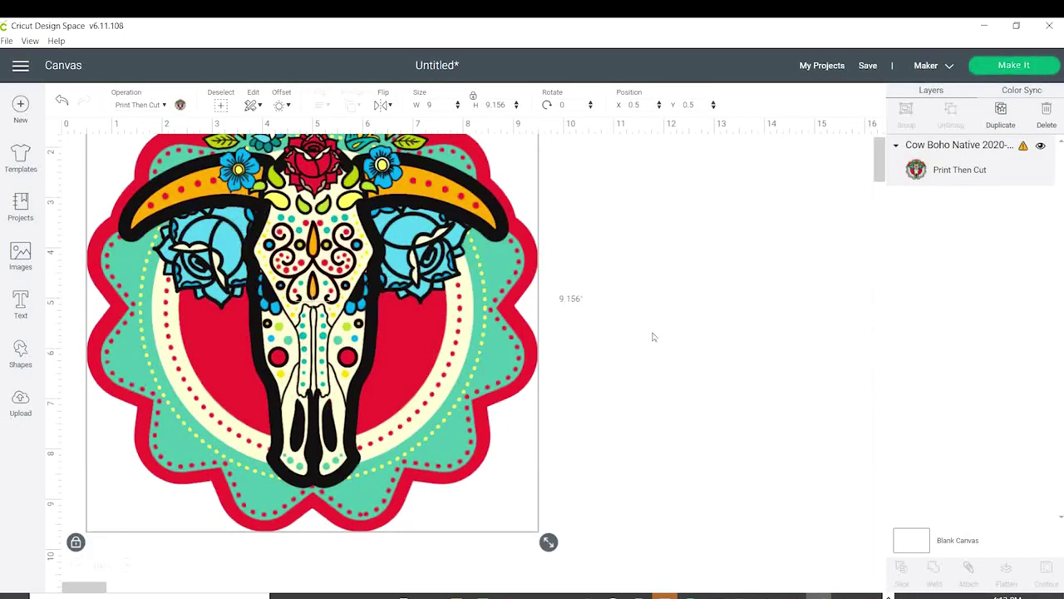
pyautogui.scroll(1, 653, 337)
pyautogui.scroll(-1, 410, 473)
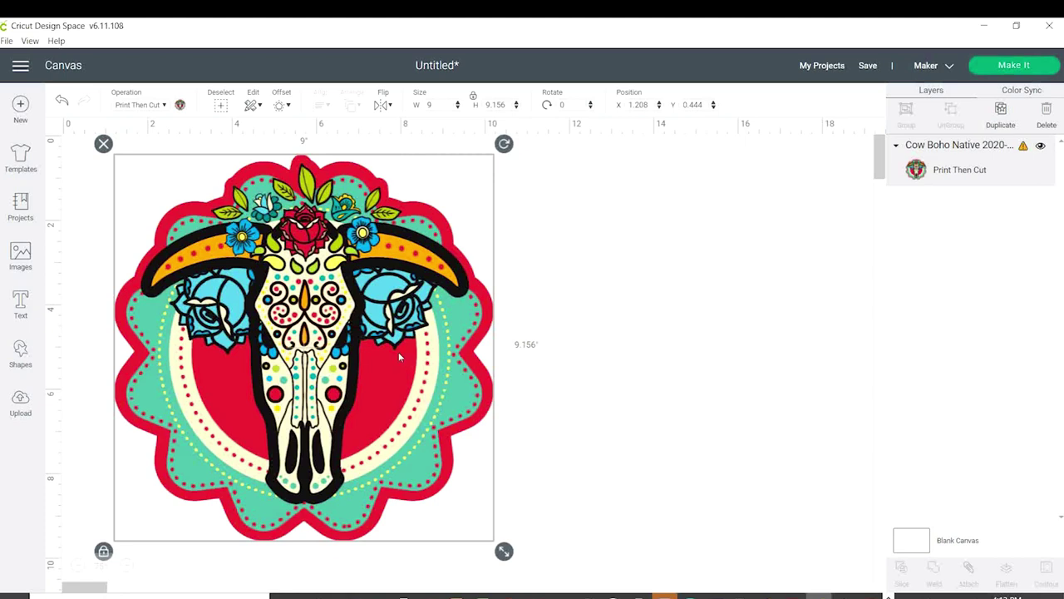
pyautogui.moveTo(503, 551); pyautogui.dragTo(494, 472)
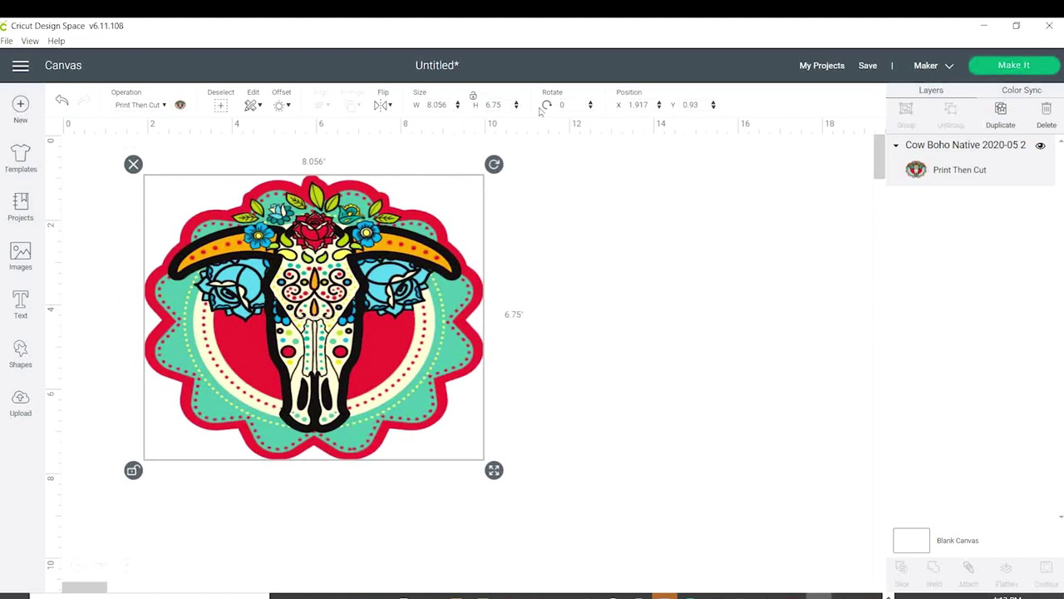
pyautogui.click(632, 302)
pyautogui.click(329, 326)
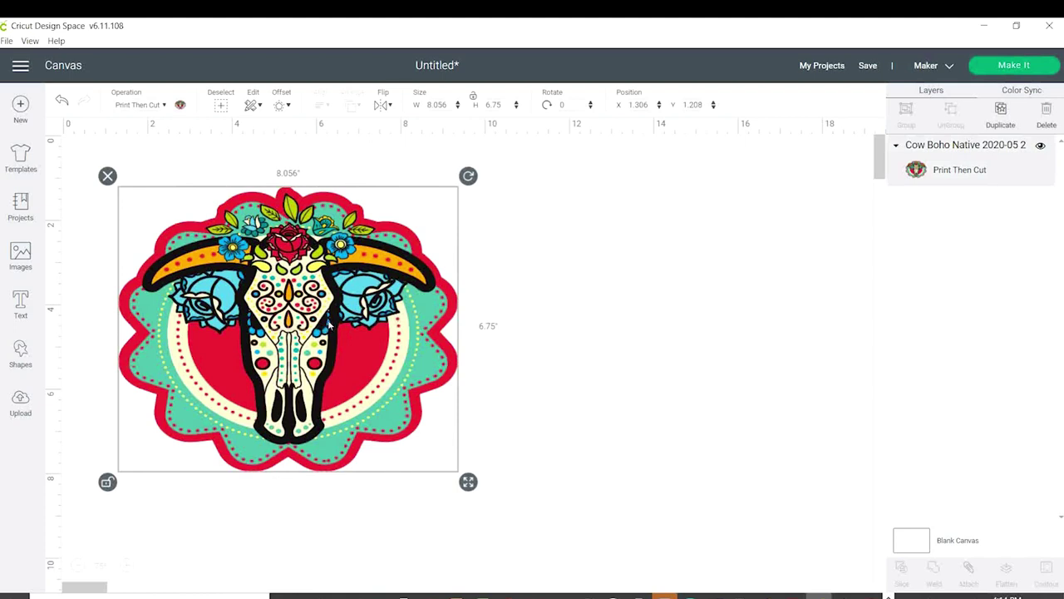
# - Use Make It and continue past the Letter-size Print Then Cut mat preview
pyautogui.click(1018, 73)
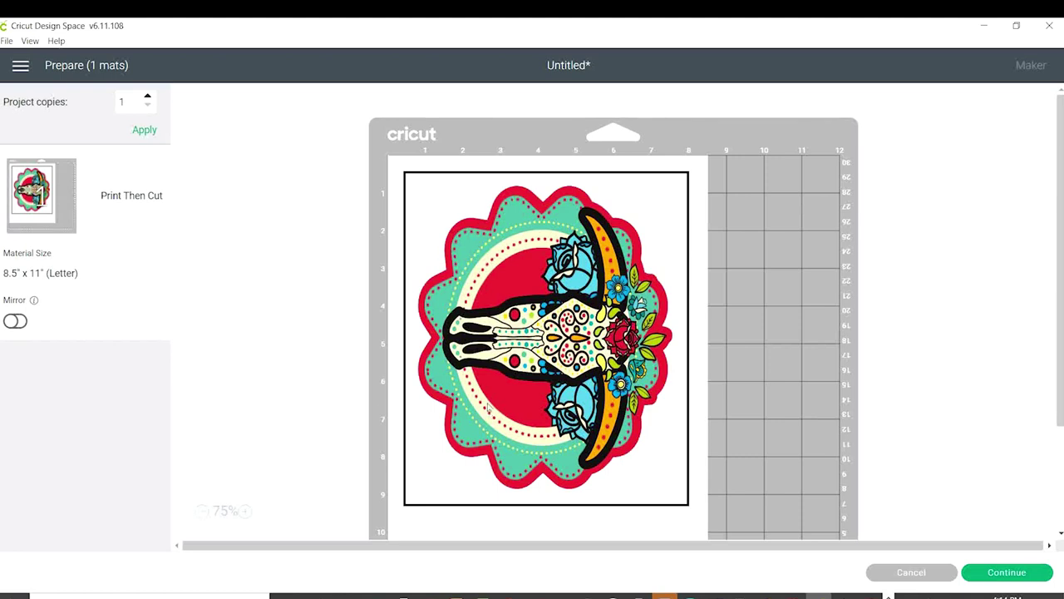
pyautogui.click(988, 573)
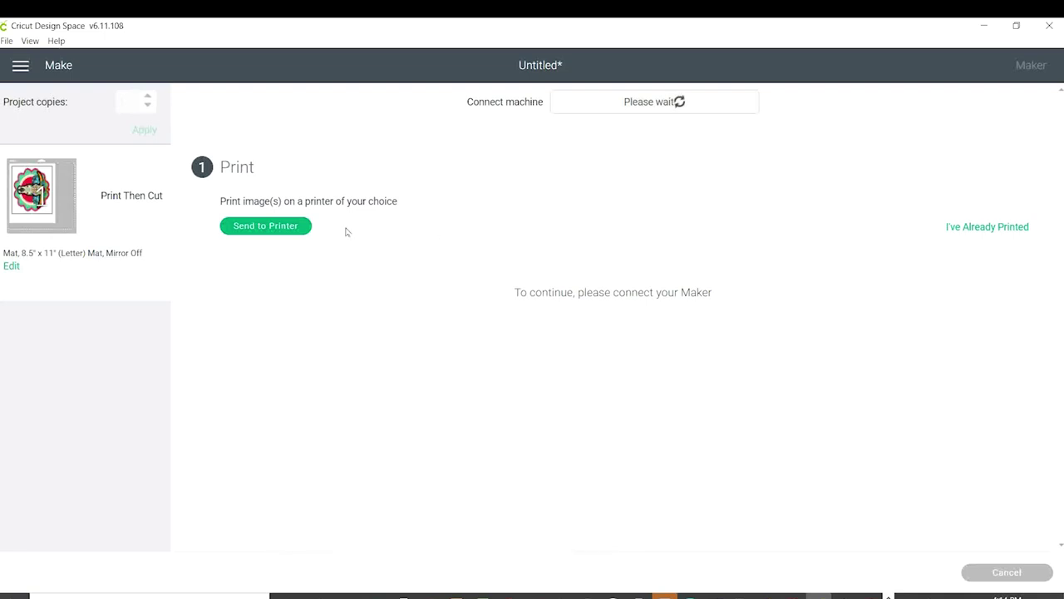
# - Print to the Canon G6000 series with Add Bleed off and Use System Dialog on
pyautogui.click(273, 227)
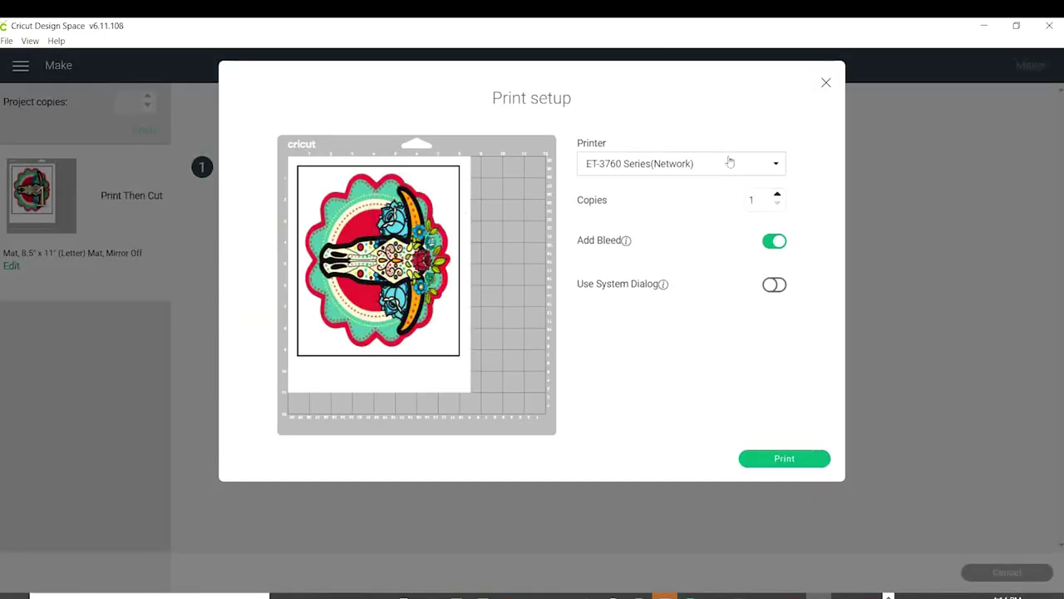
pyautogui.click(730, 163)
pyautogui.click(691, 309)
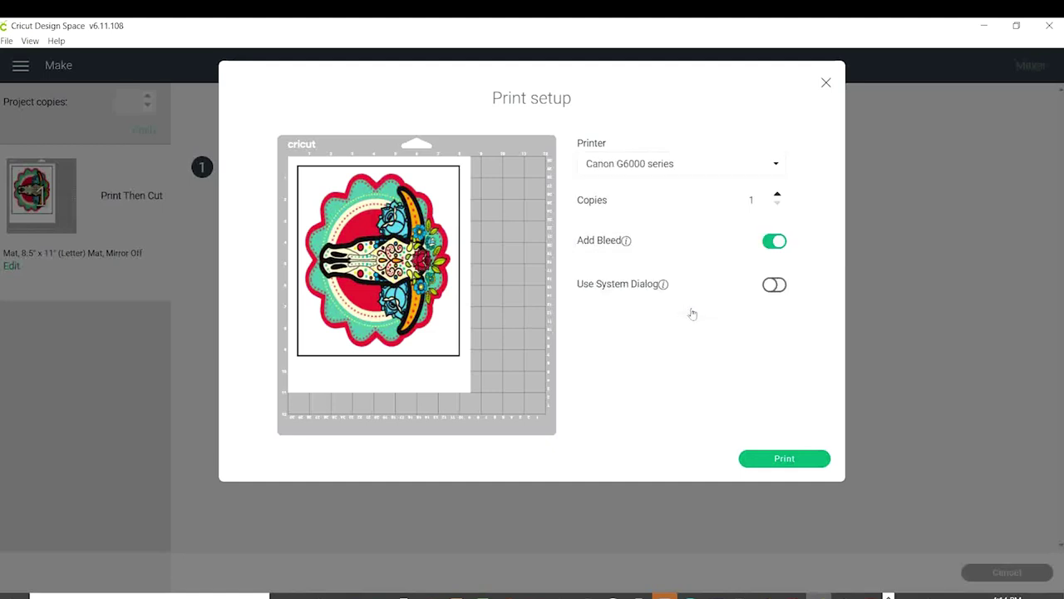
pyautogui.click(778, 245)
pyautogui.click(772, 287)
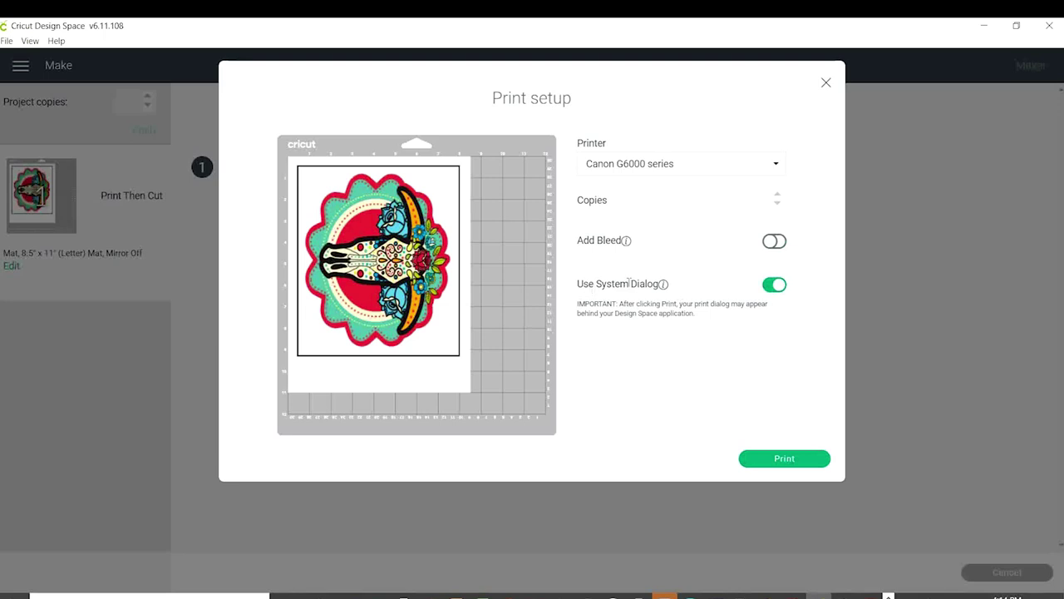
pyautogui.click(808, 460)
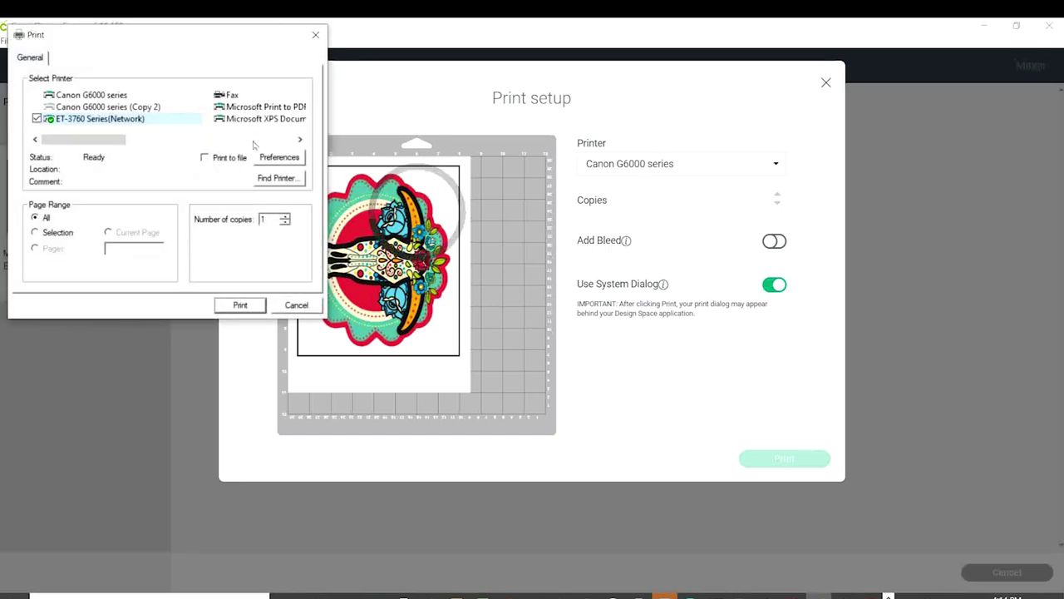
# - Select the Canon G6000 series printer with the Photo Printing preset and Matte Photo Paper
pyautogui.click(88, 96)
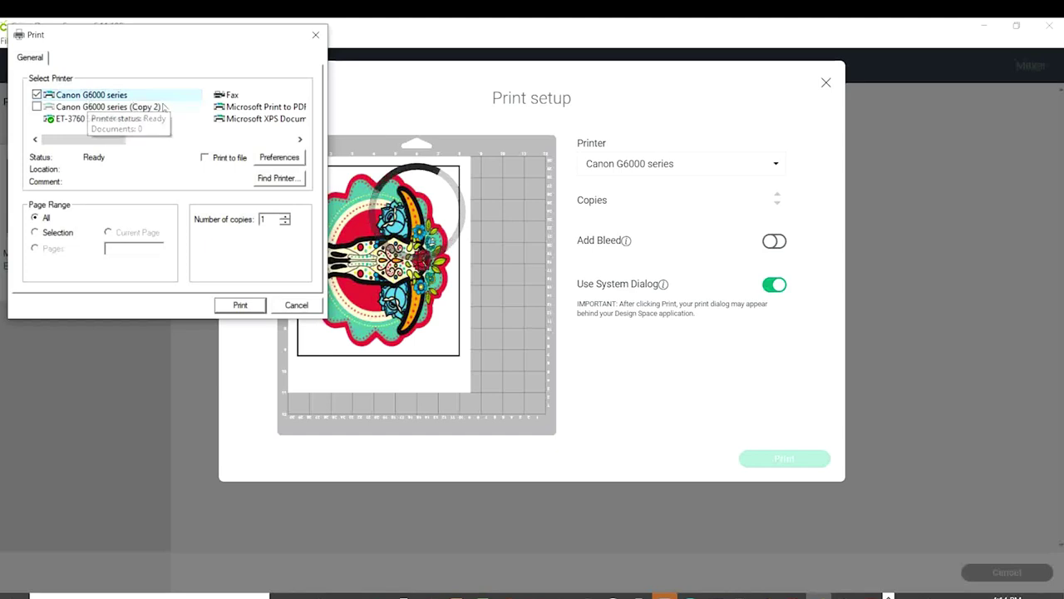
pyautogui.click(281, 157)
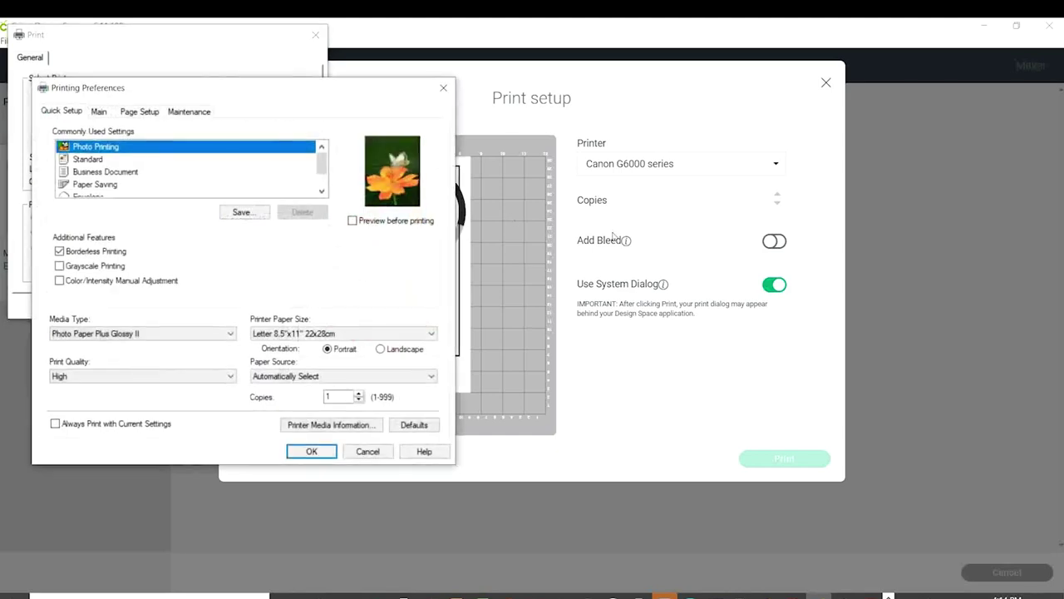
pyautogui.click(187, 155)
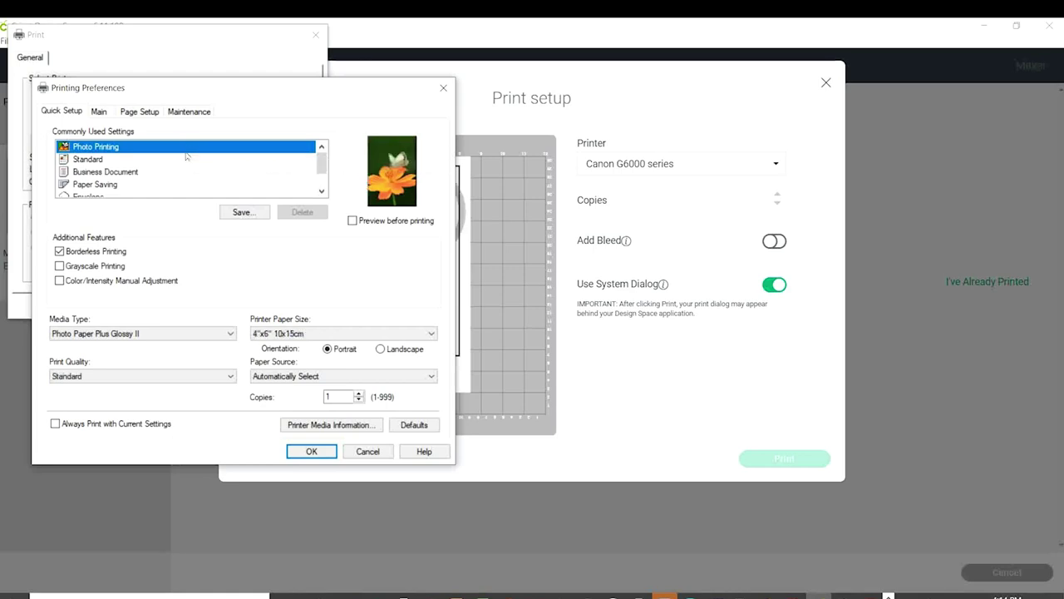
pyautogui.click(162, 334)
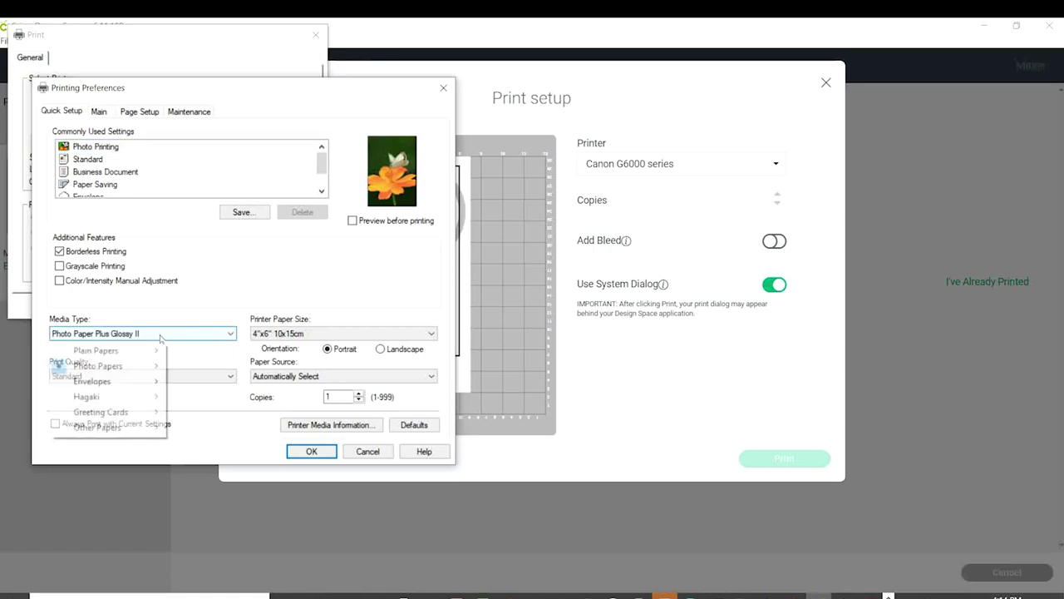
pyautogui.moveTo(133, 366)
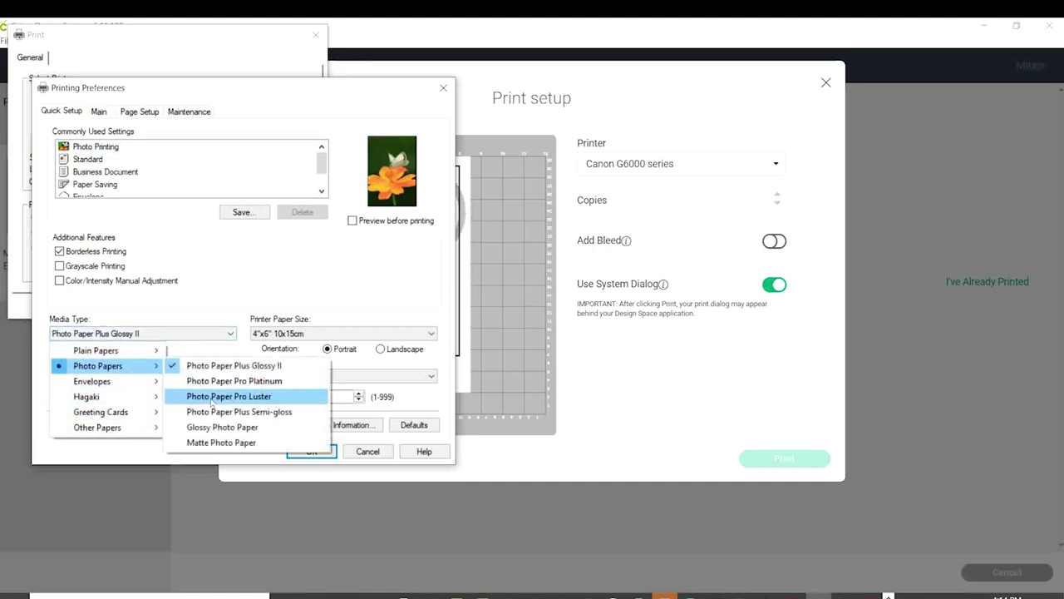
pyautogui.click(227, 443)
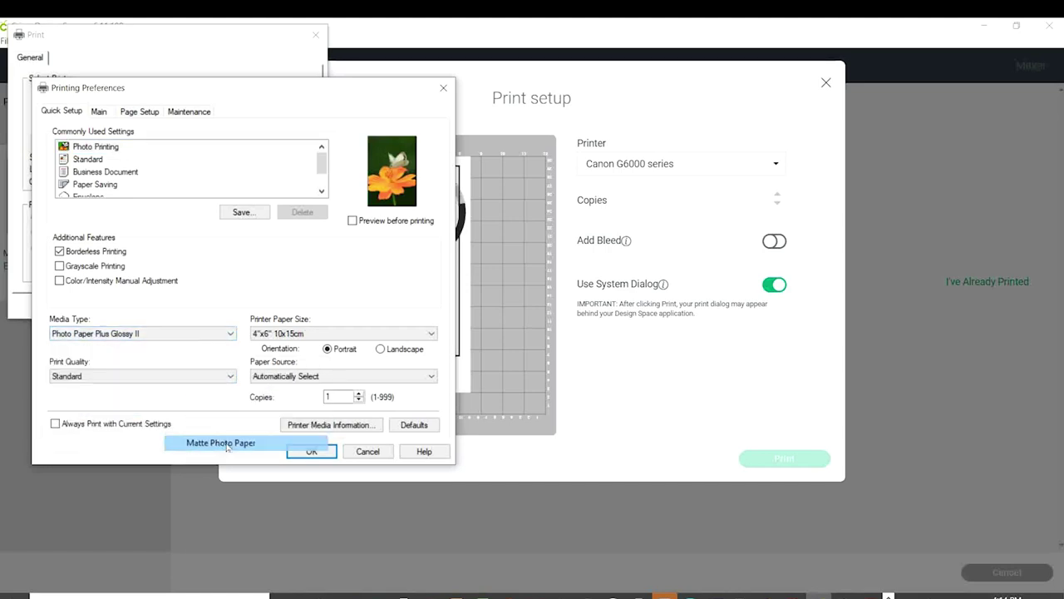
# - Set High print quality and Letter 8.5"x11" paper size, then print the design
pyautogui.click(158, 376)
pyautogui.click(82, 389)
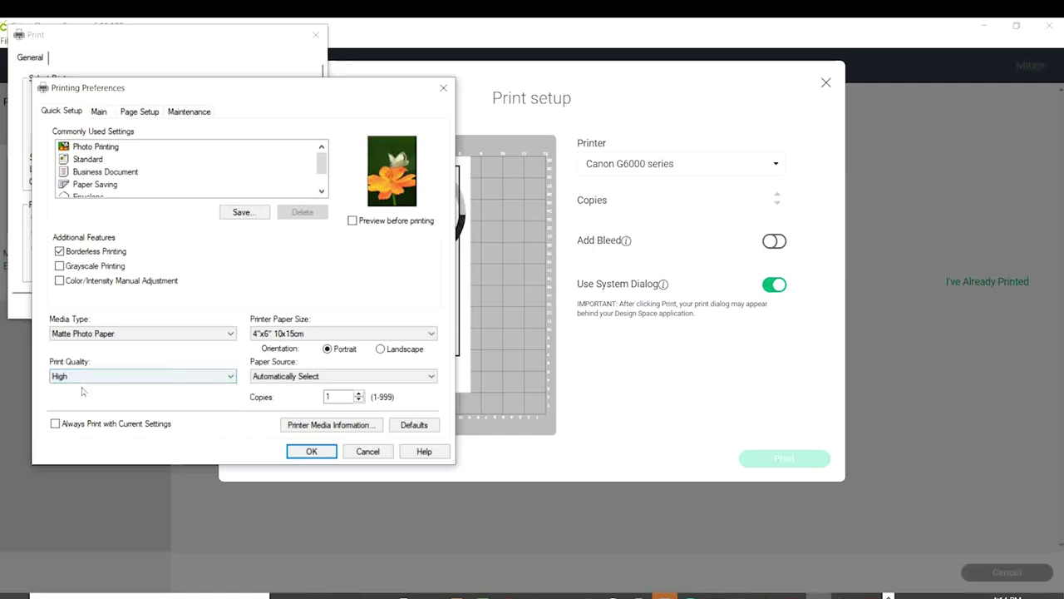
pyautogui.click(304, 333)
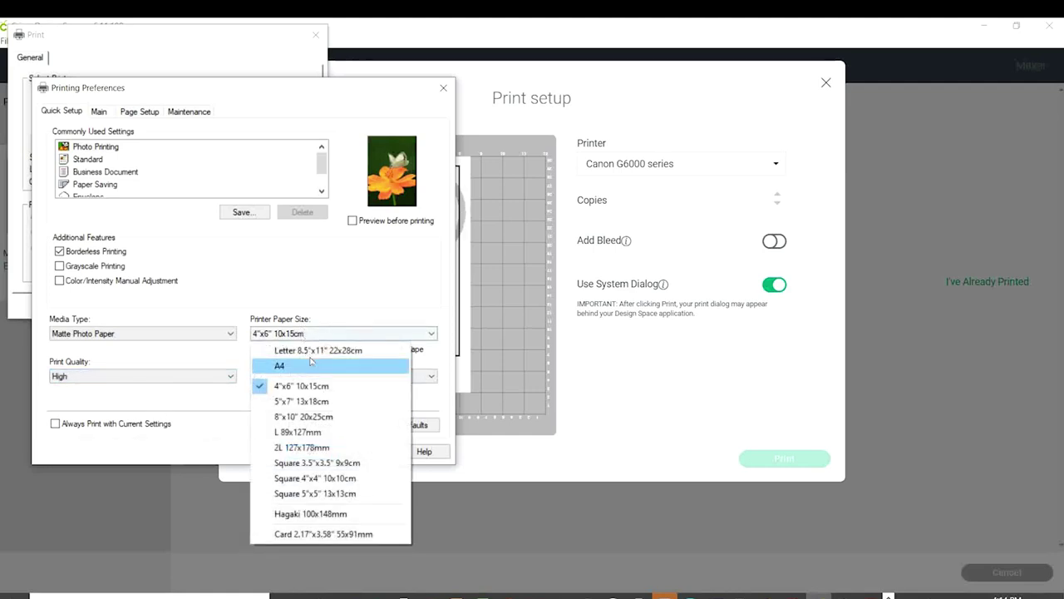
pyautogui.click(314, 350)
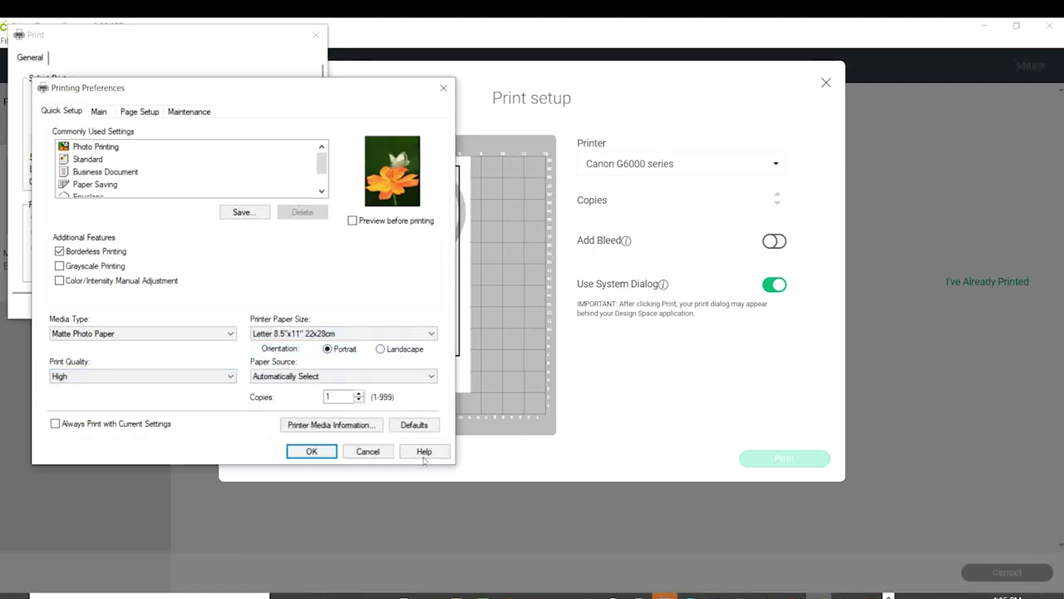
pyautogui.click(311, 451)
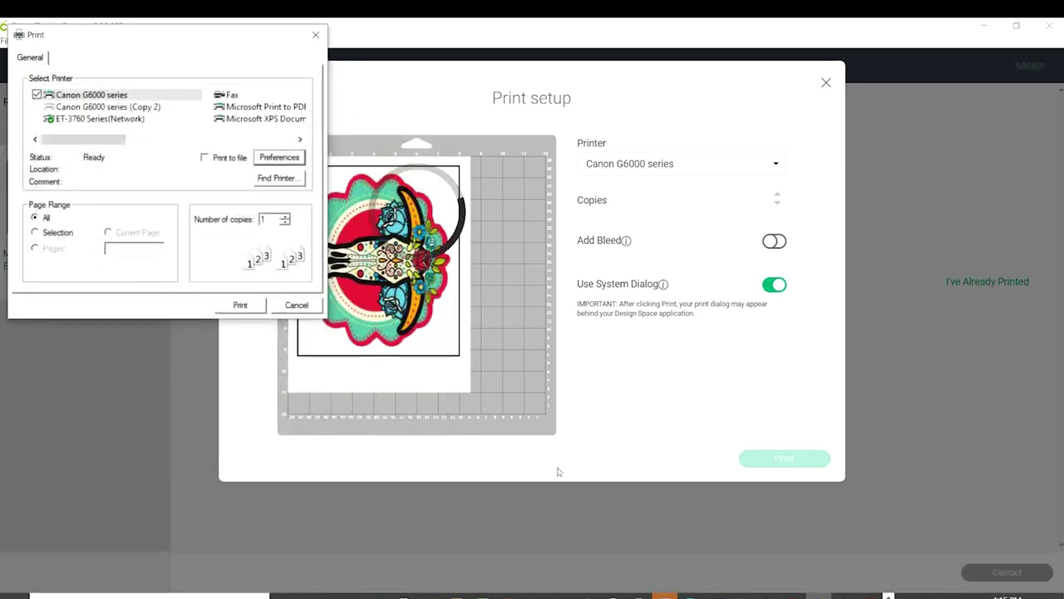
pyautogui.click(240, 306)
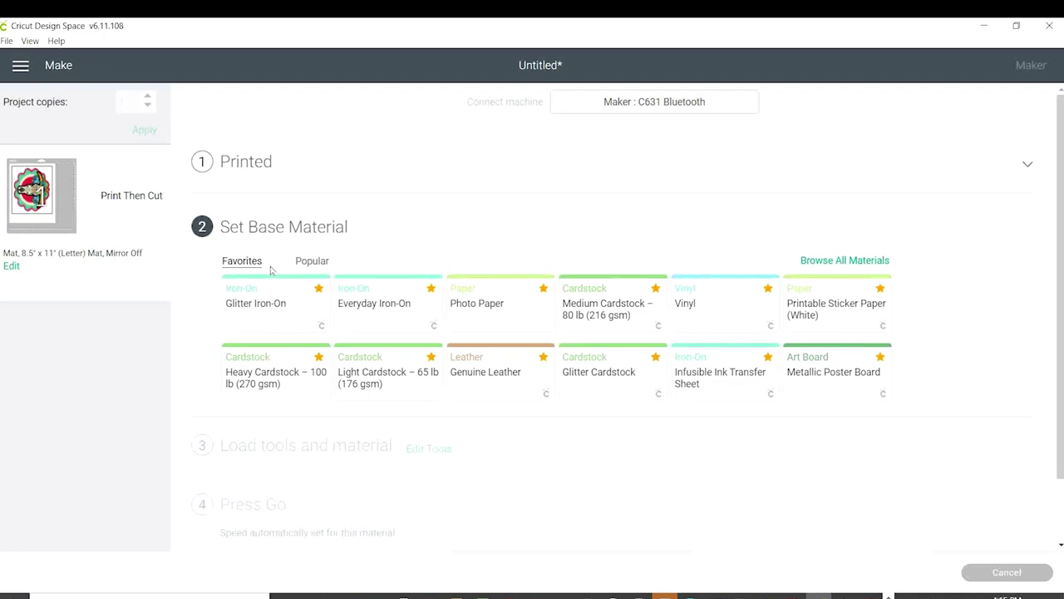
# - Choose the Photo Paper tile from Favorites as the base material
pyautogui.click(499, 303)
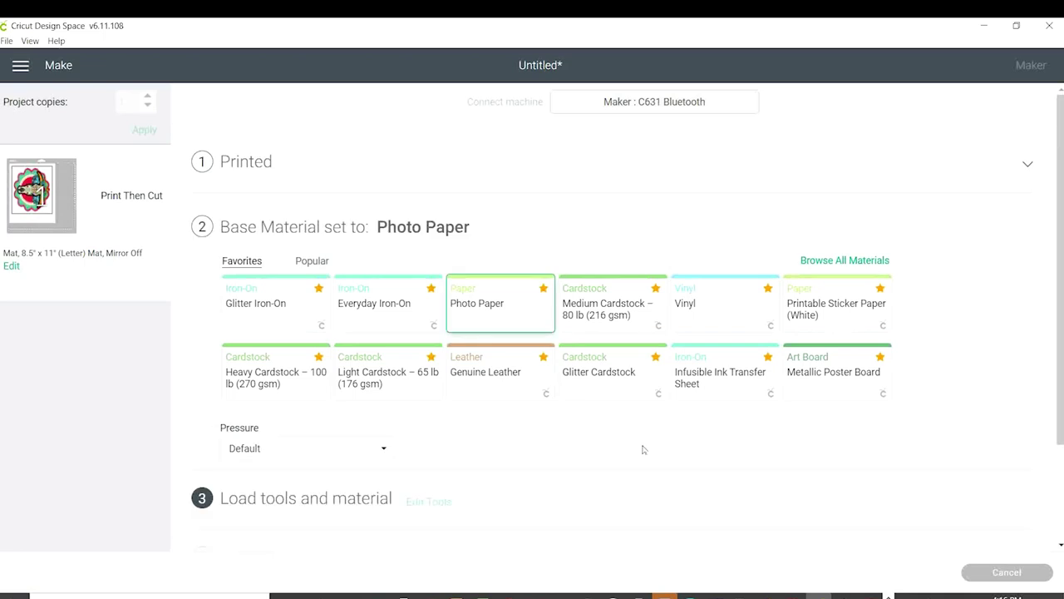